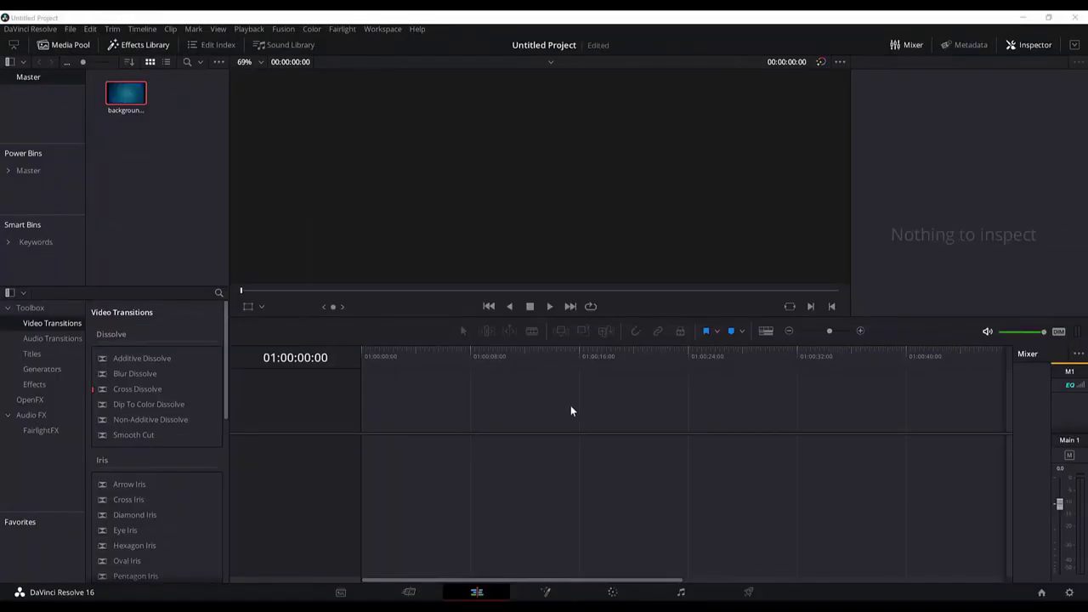
Step: Select the background clip in the Media Pool and start a New Fusion Composition
click(569, 408)
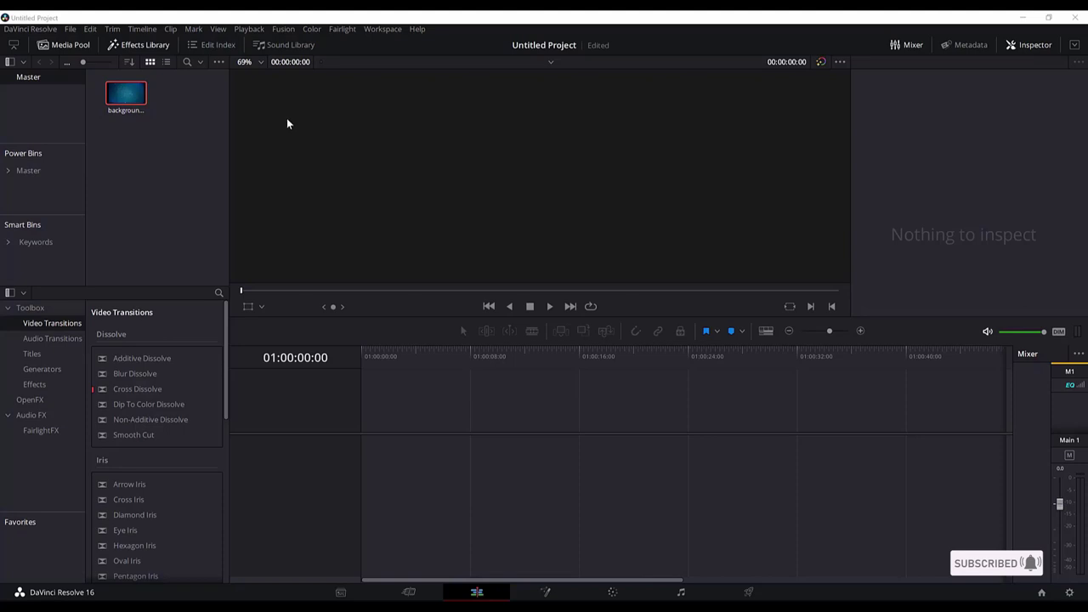
drag(186, 92, 143, 108)
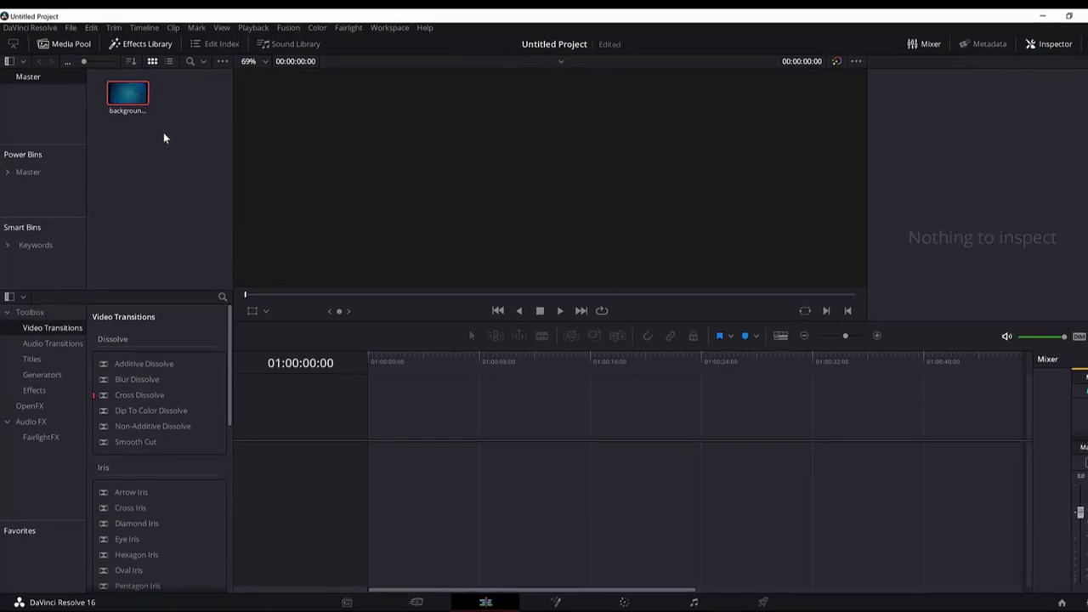
right_click(170, 116)
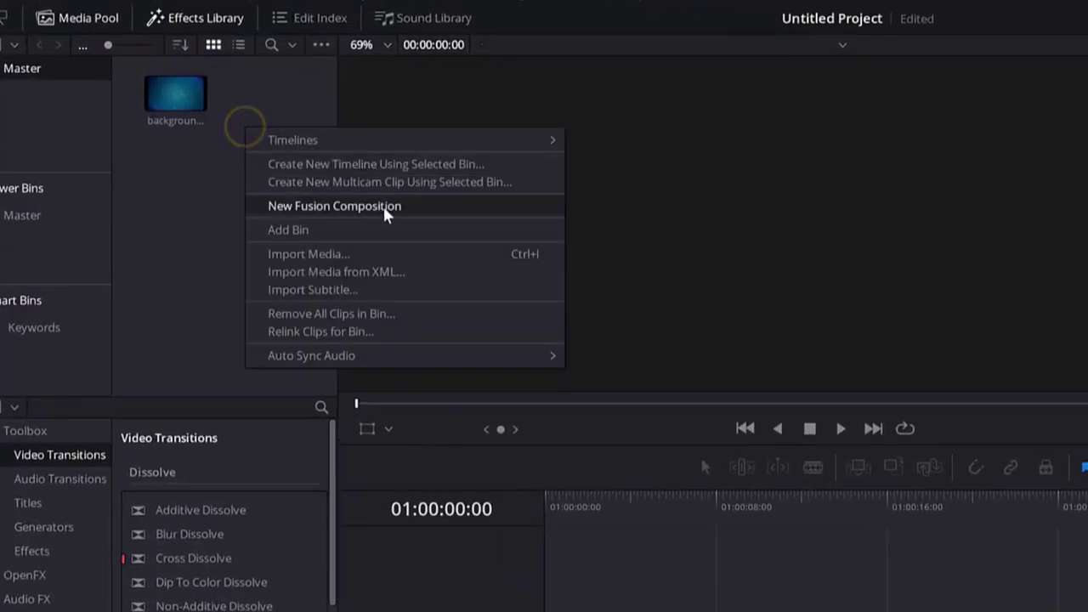
click(382, 211)
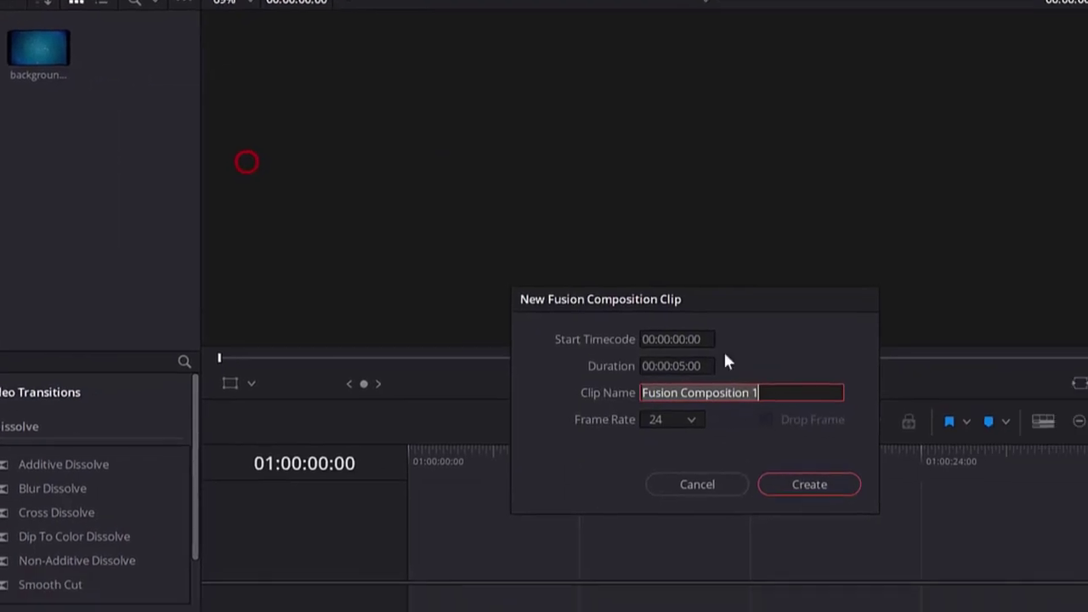
Step: Create a 20-second composition named DigitalClock, put it on a new timeline, and open Fusion
click(544, 318)
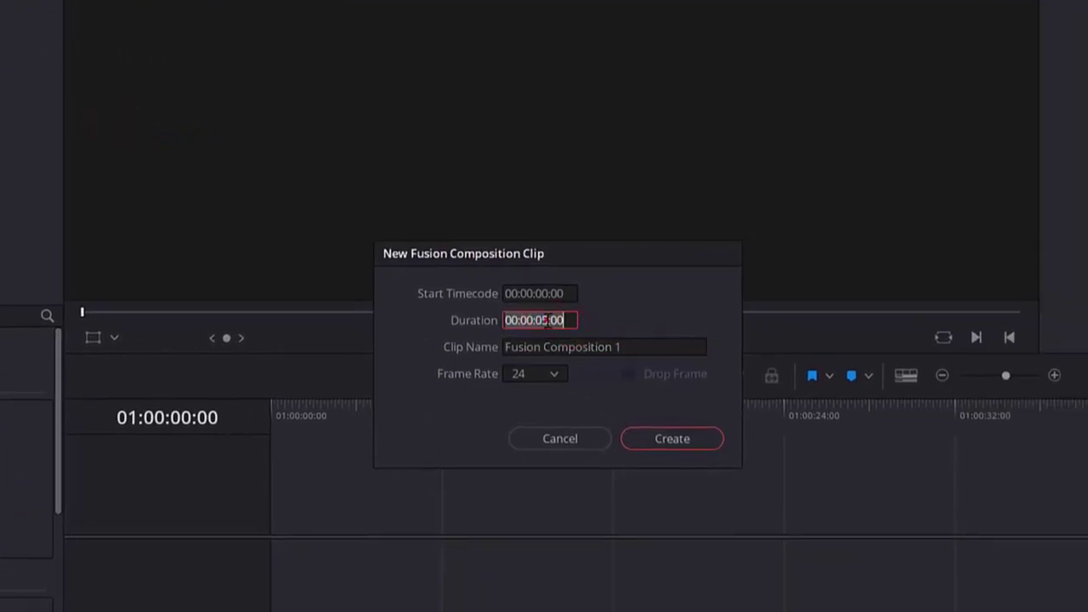
key(BackSpace)
key(BackSpace)
text(20)
key(Tab)
key(Tab)
text(DigitalClock)
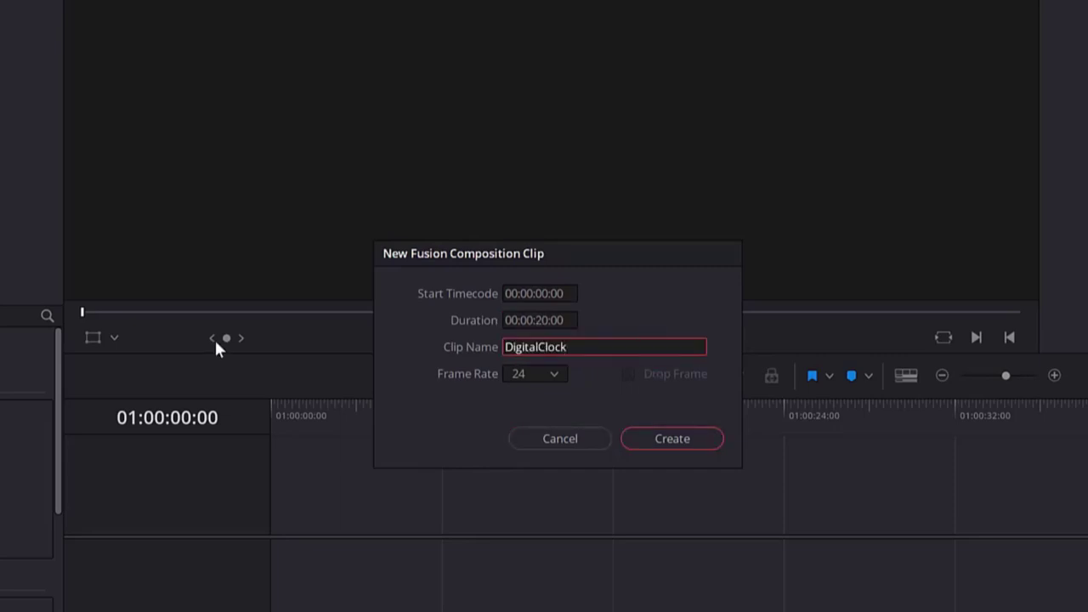
click(685, 435)
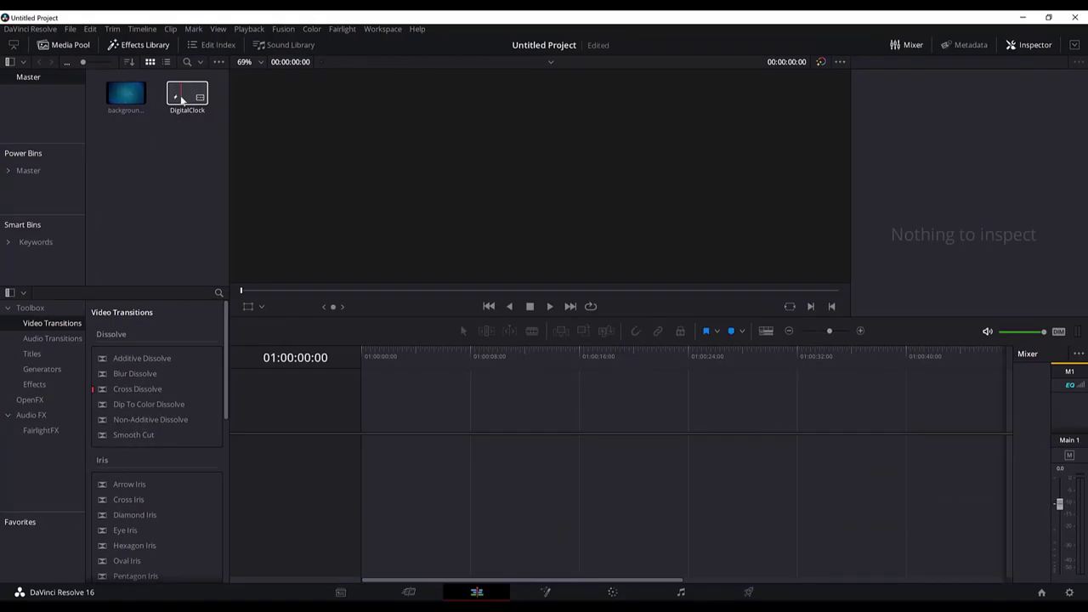
drag(183, 99, 366, 450)
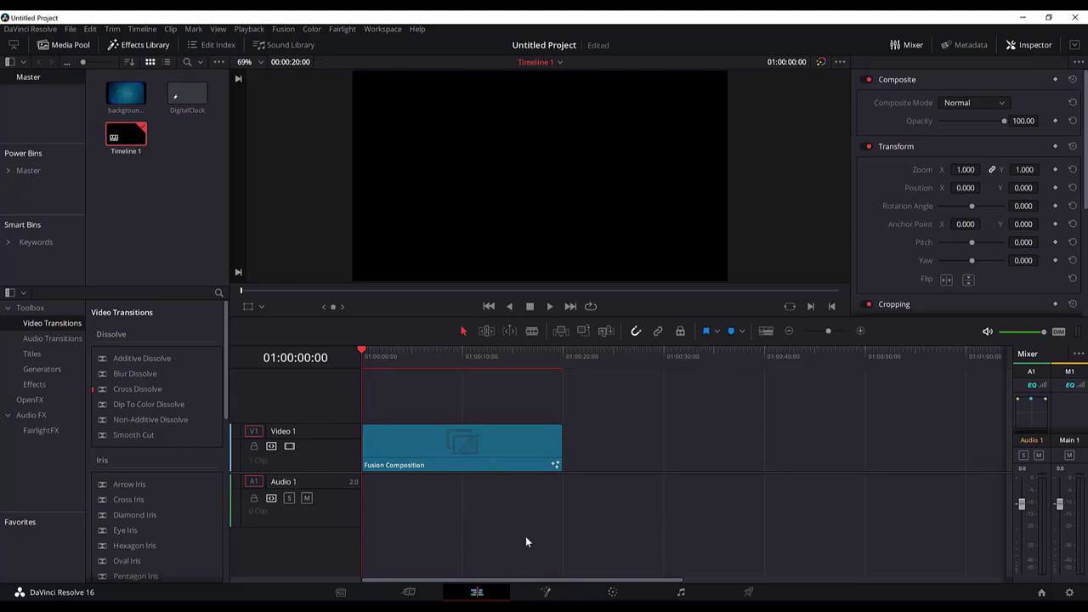
click(548, 594)
Step: Turn on the automatic node navigator and orthogonal pipes in the node editor options
click(564, 425)
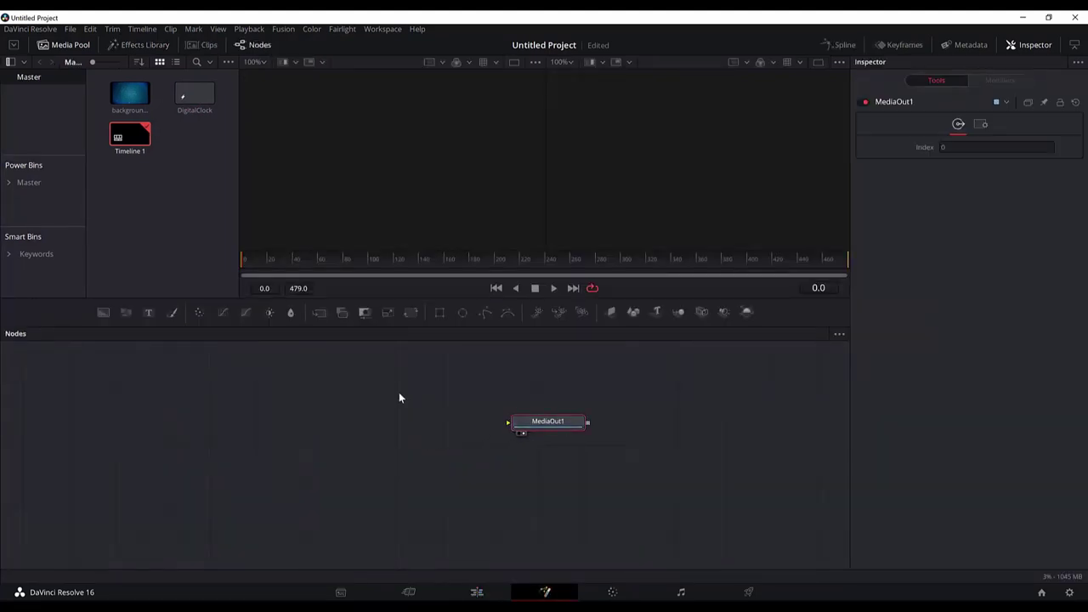
click(350, 401)
right_click(331, 397)
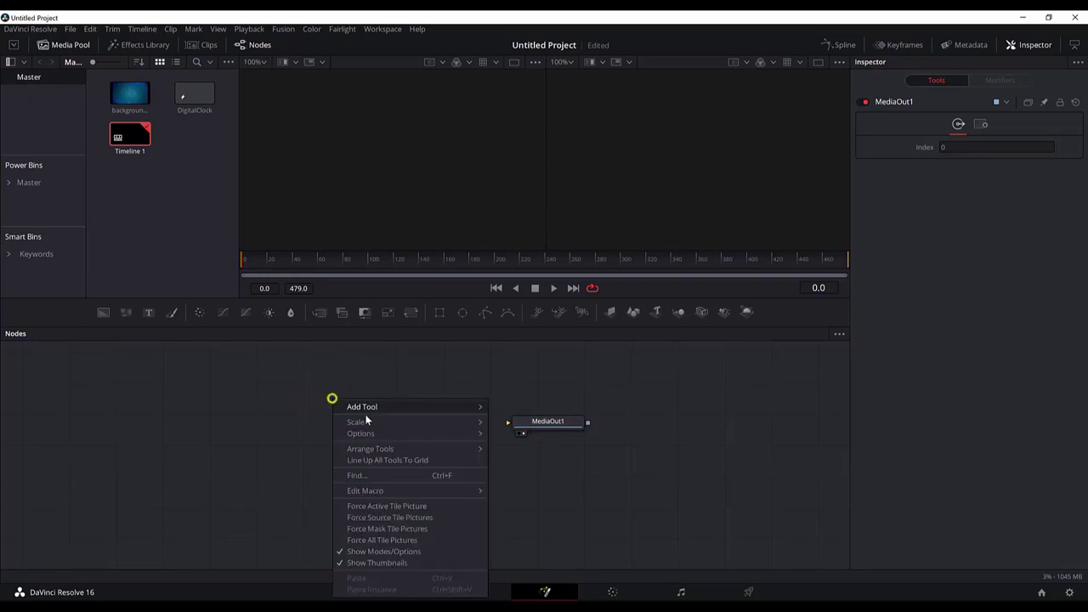
click(380, 433)
click(550, 527)
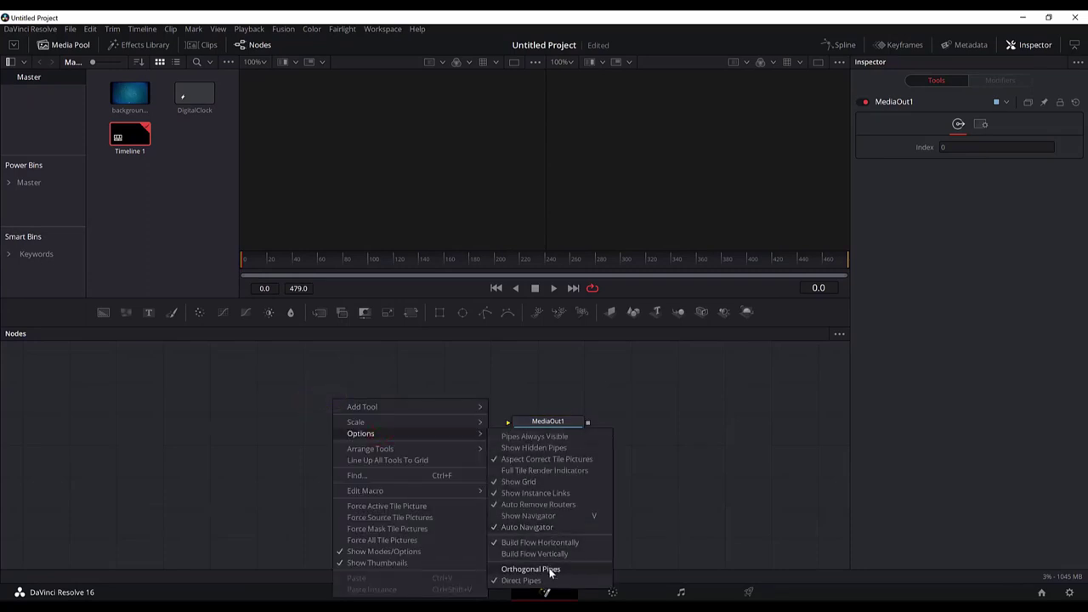
click(549, 570)
Step: Snap the MediaOut1 node onto the grid with Arrange Tools > To Grid
right_click(328, 412)
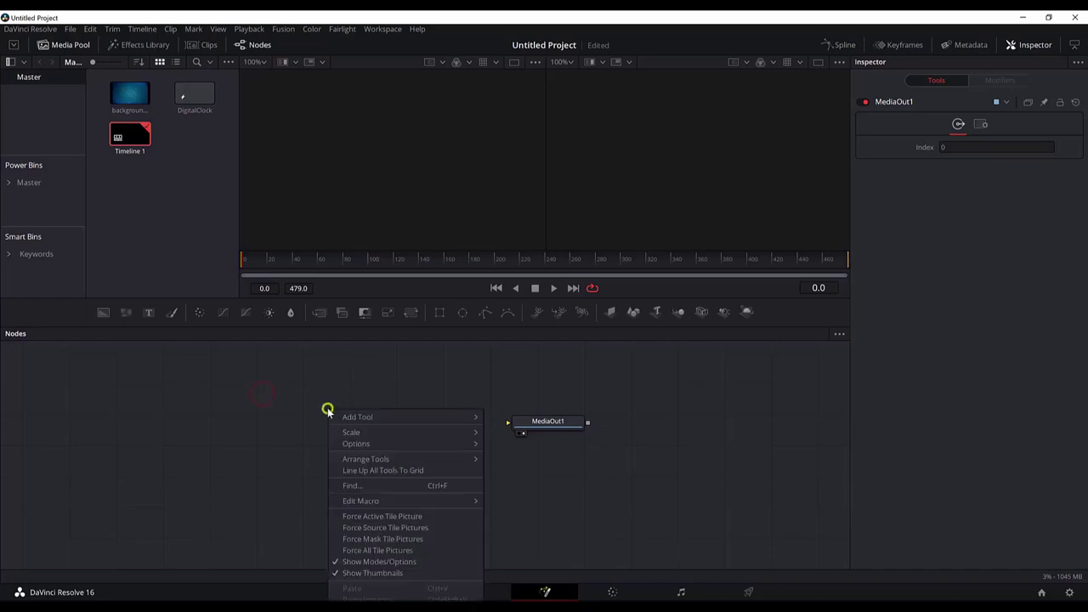
mouse_move(381, 459)
click(496, 463)
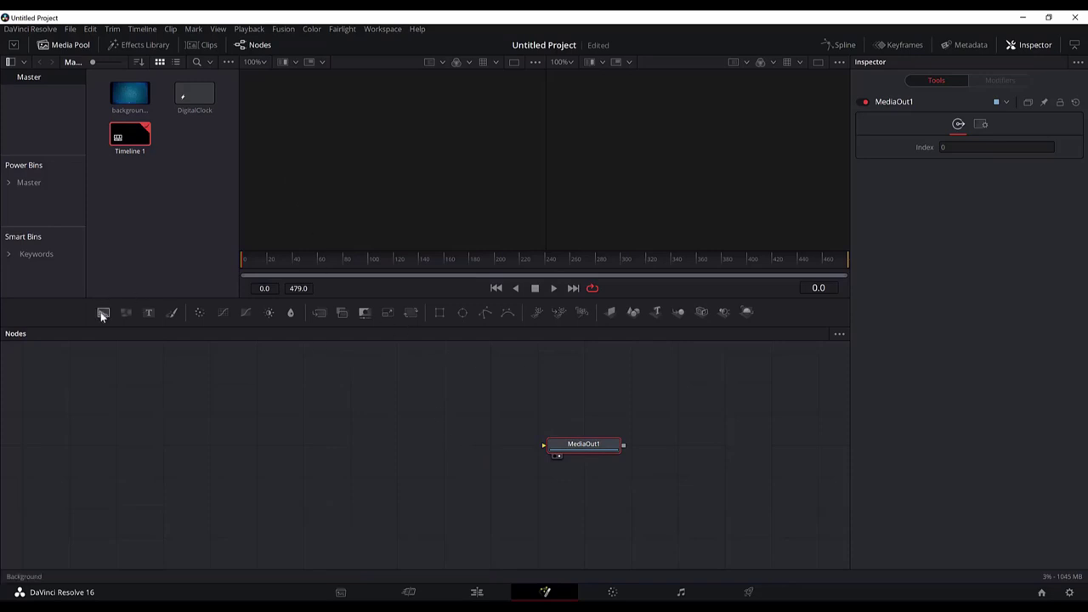
Step: Add Background and Rectangle nodes, with Rectangle1 left of Background1 and MediaOut1 moved right
drag(102, 312, 428, 457)
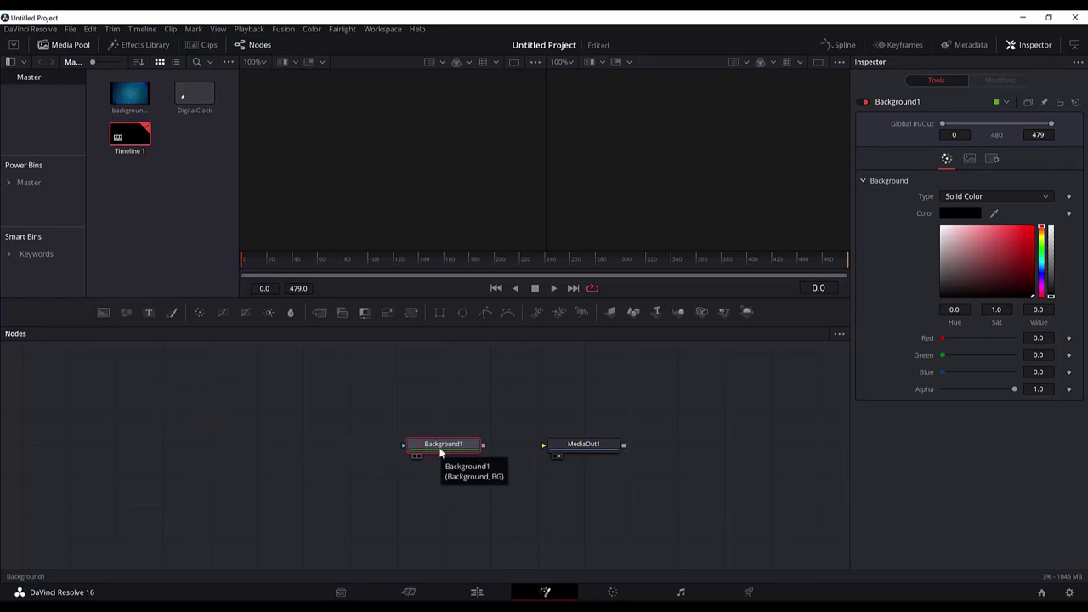
key(shift+space)
text(rec)
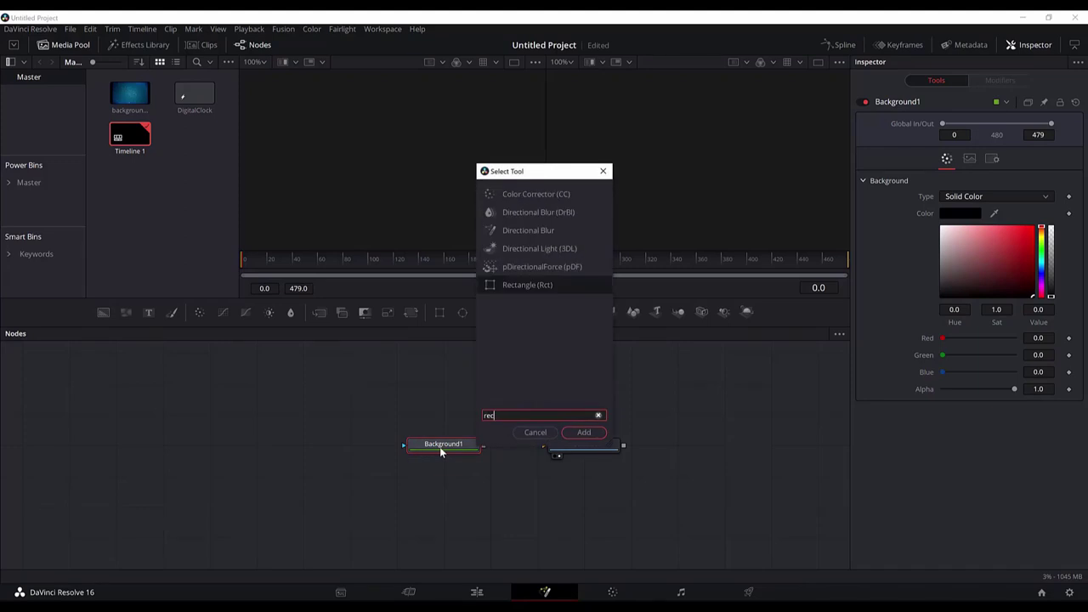
key(Return)
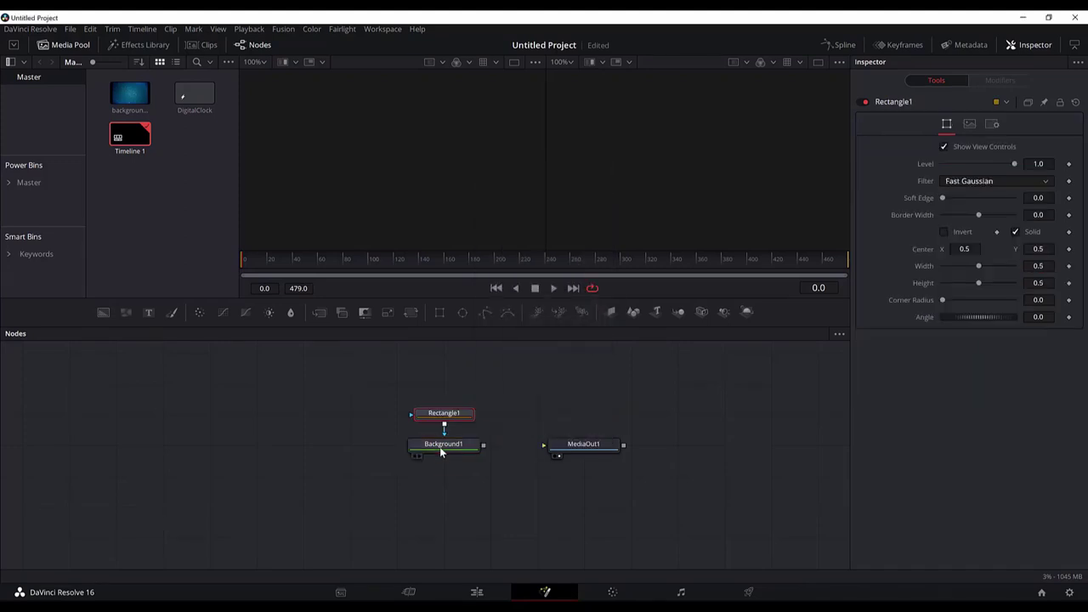
drag(444, 416, 345, 447)
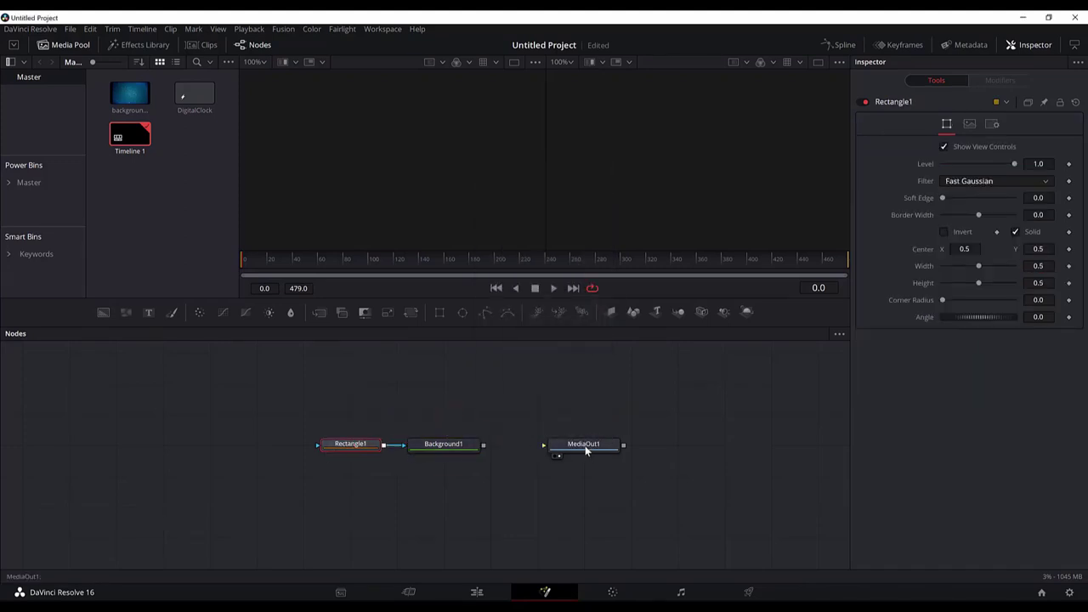
drag(585, 445, 632, 445)
click(358, 445)
Step: Show Background1 in the right viewer and Rectangle1 in the left viewer
click(459, 446)
key(2)
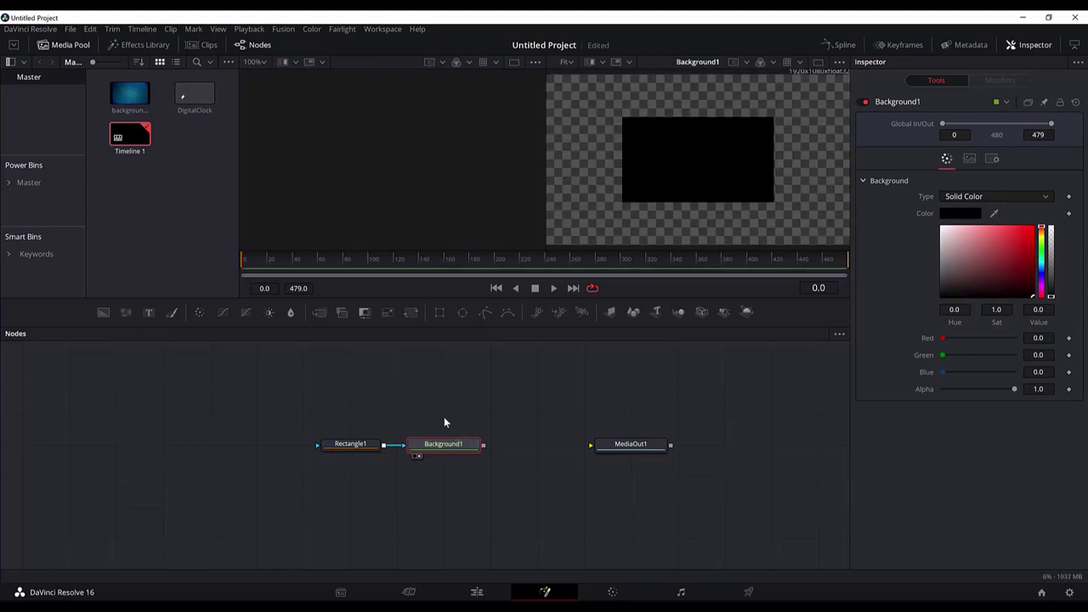
click(361, 447)
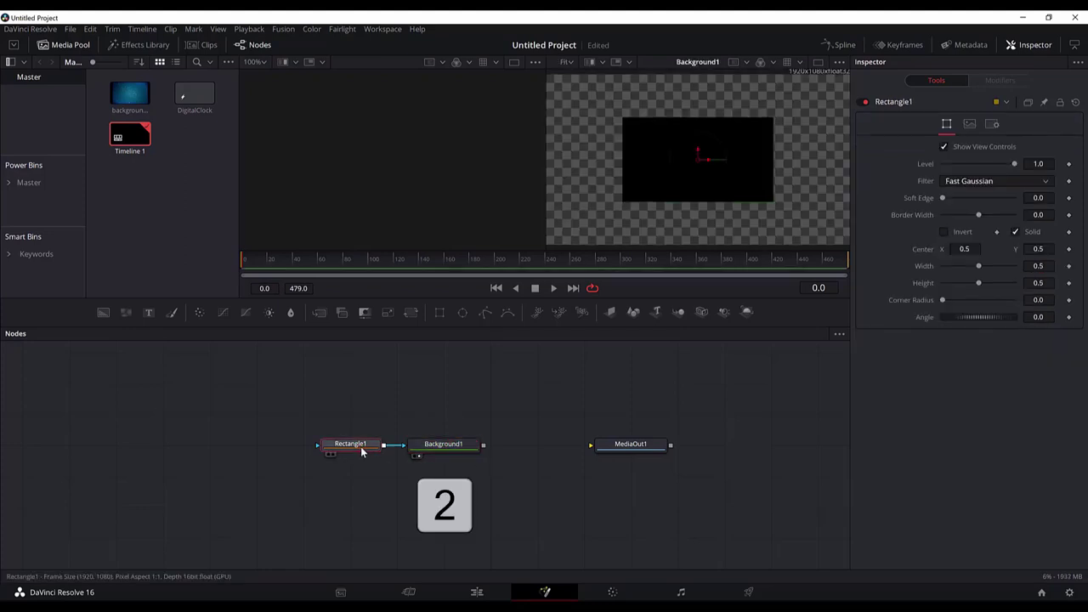
key(1)
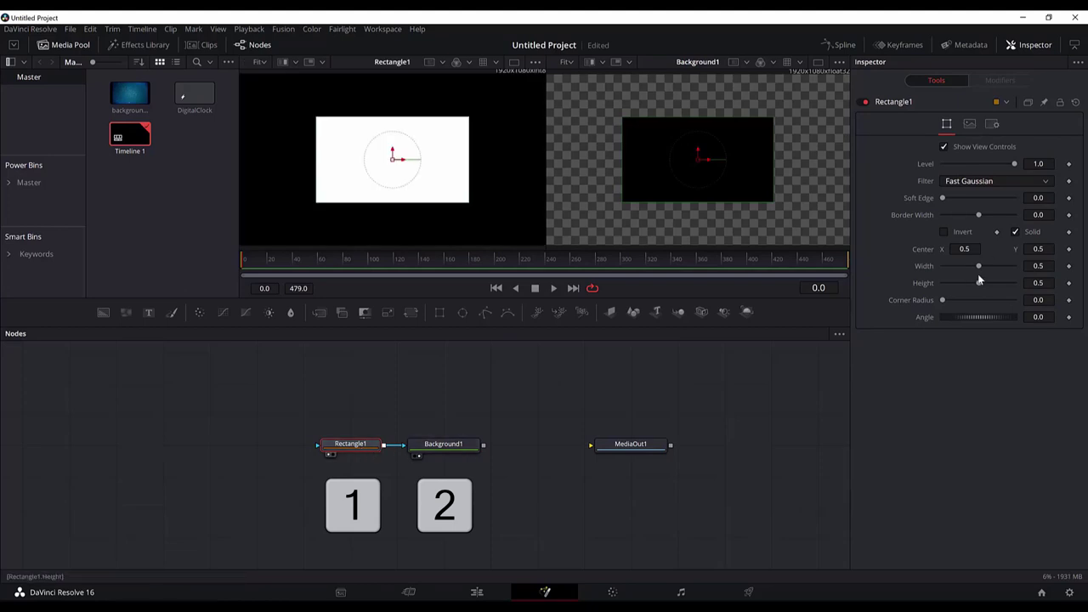
click(362, 445)
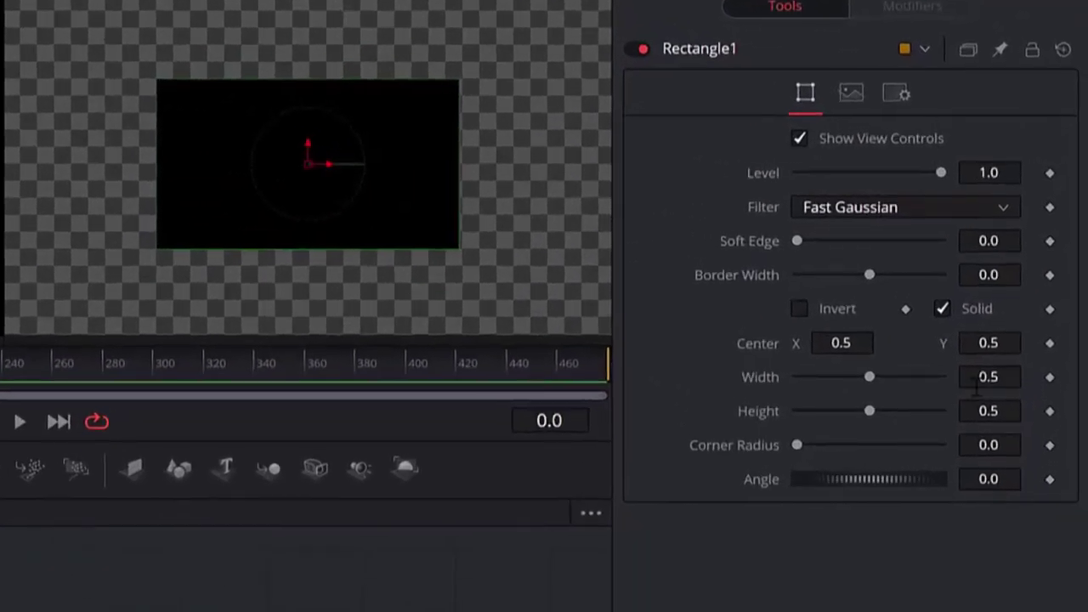
Step: Size Rectangle1 to width 0.567, height 0.189 and corner radius 0.244
click(1043, 268)
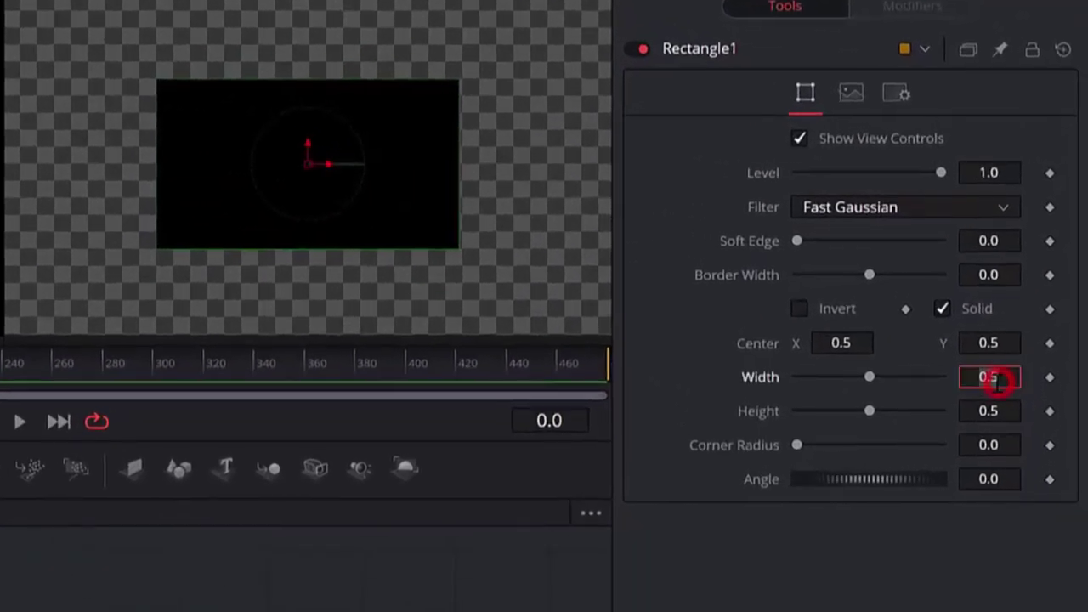
double_click(997, 382)
text(0.567)
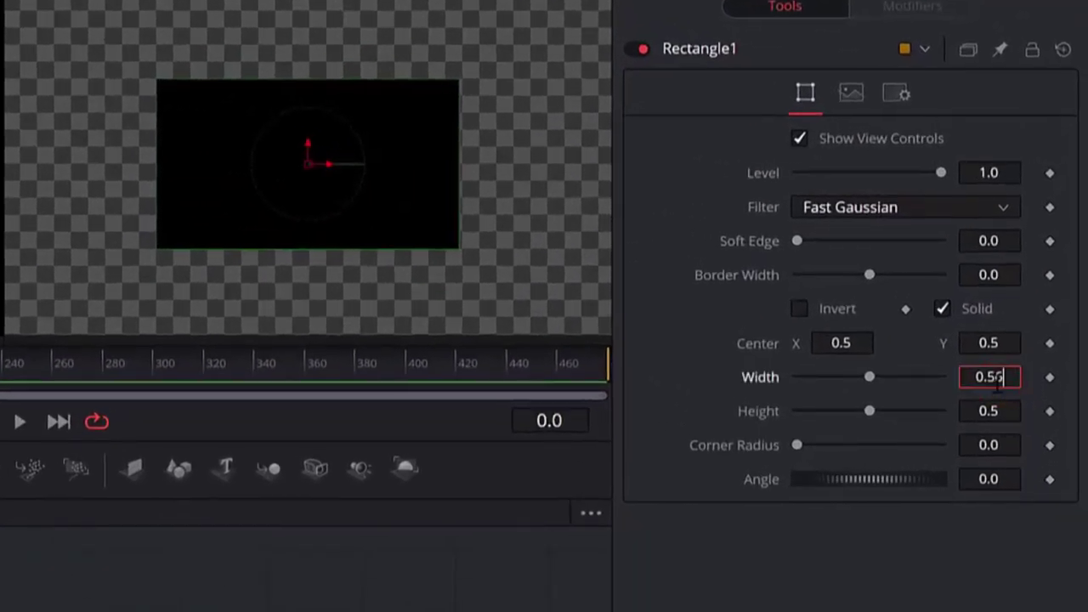
key(Tab)
text(0.189)
key(Tab)
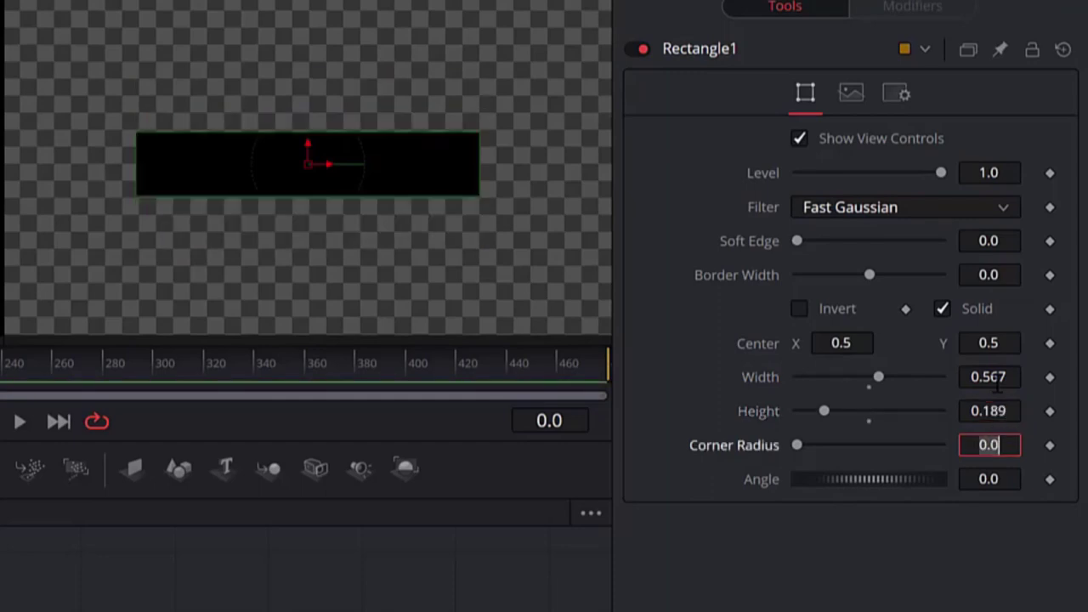
text(0.244)
key(Tab)
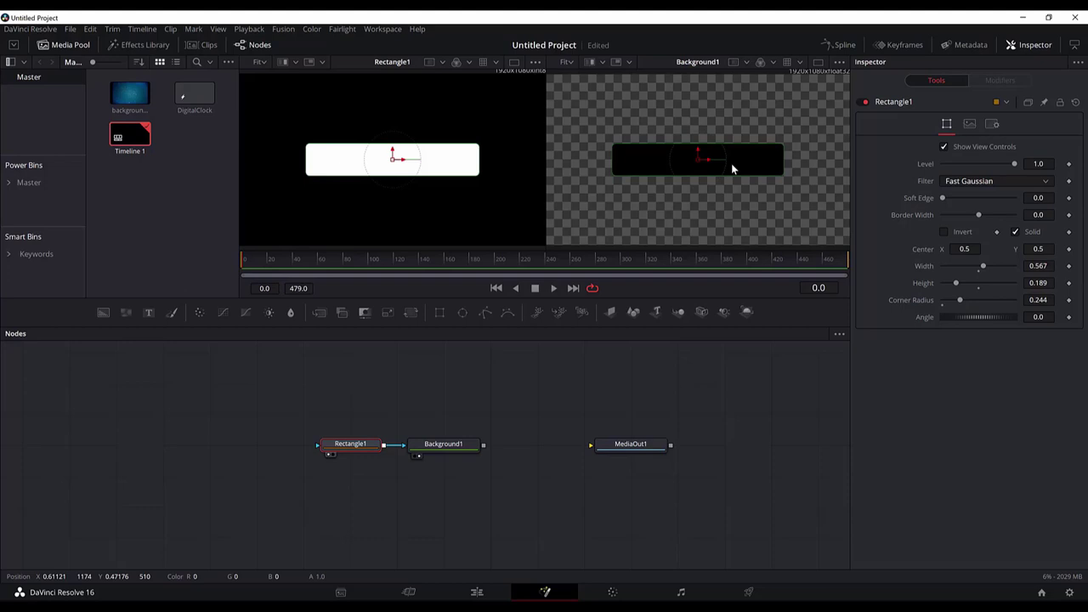
Step: Insert a Drop Shadow node after Background1, moving MediaOut1 further right
click(443, 451)
key(shift+space)
text(drop)
key(Return)
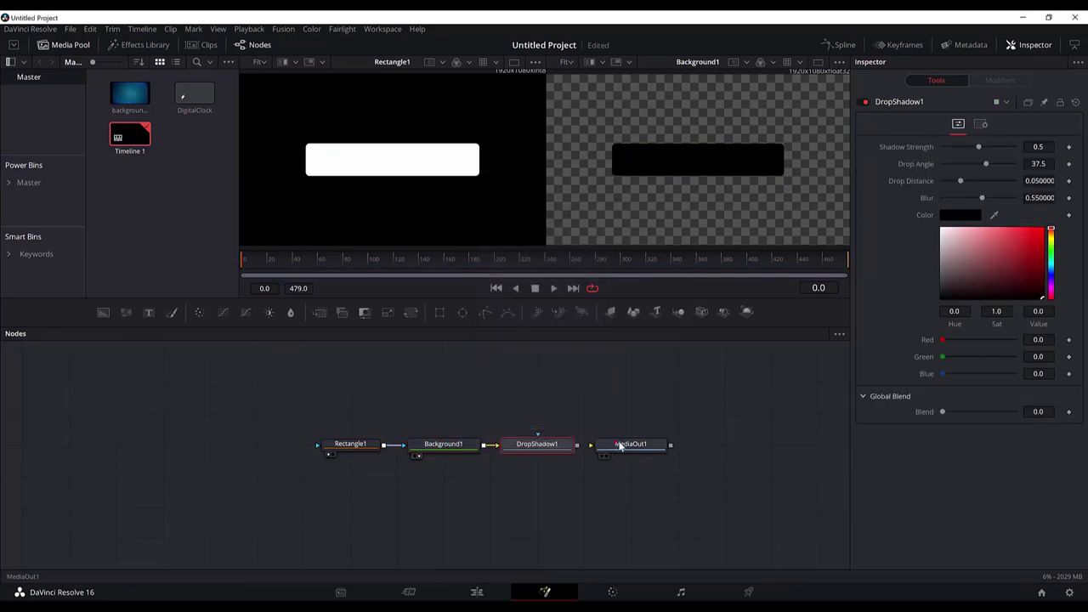
drag(629, 446, 676, 445)
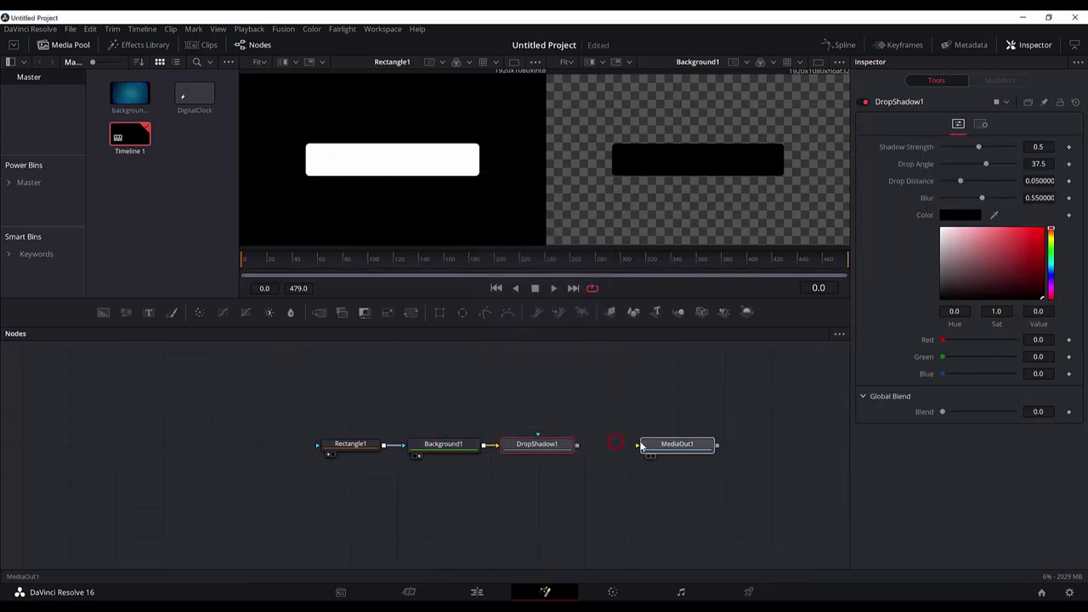
click(547, 448)
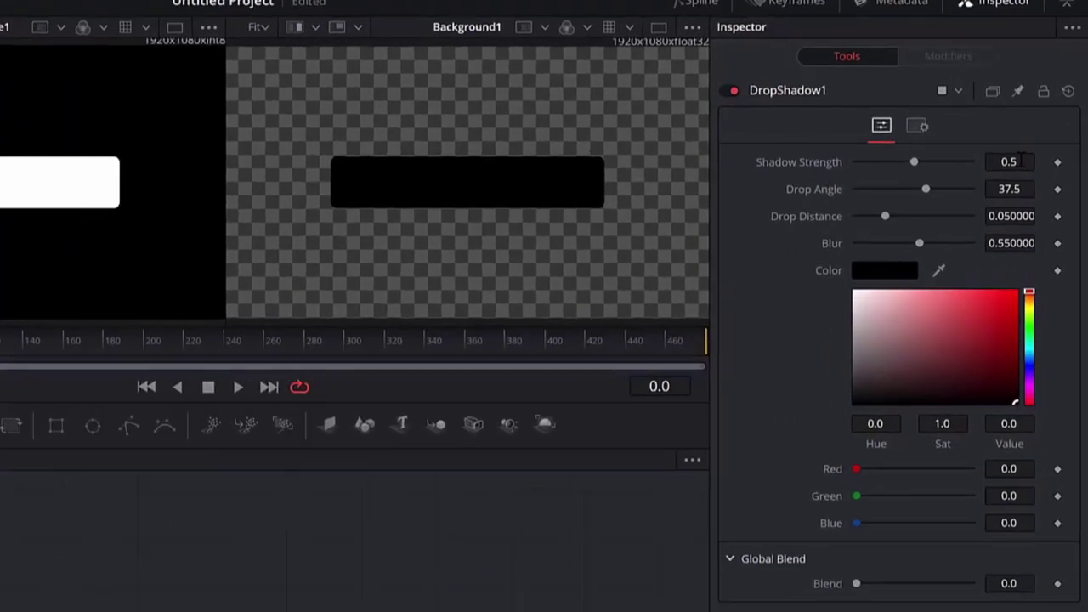
Step: Set the drop shadow to strength 1, angle 86, distance 0 and blur 0.543
click(1040, 148)
text(1)
key(Tab)
text(8)
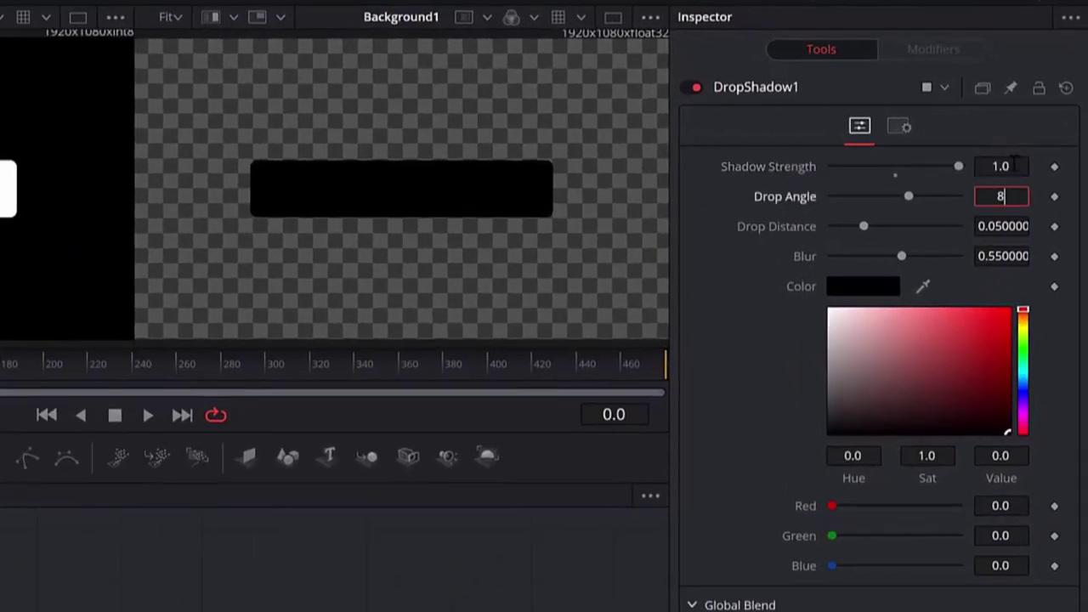
text(6)
key(Tab)
text(0)
key(Tab)
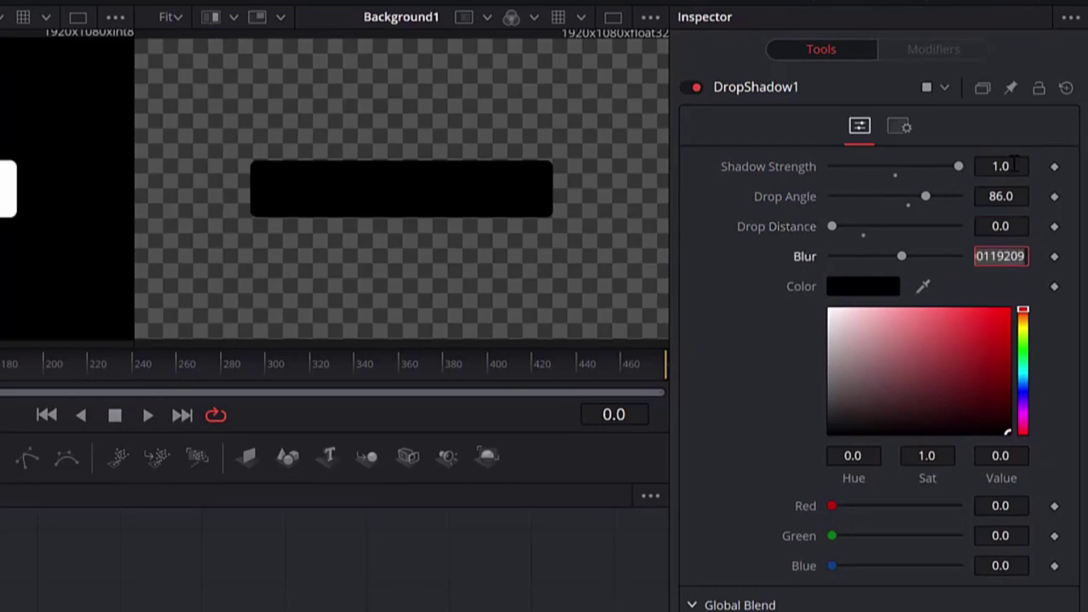
text(0.543)
key(Tab)
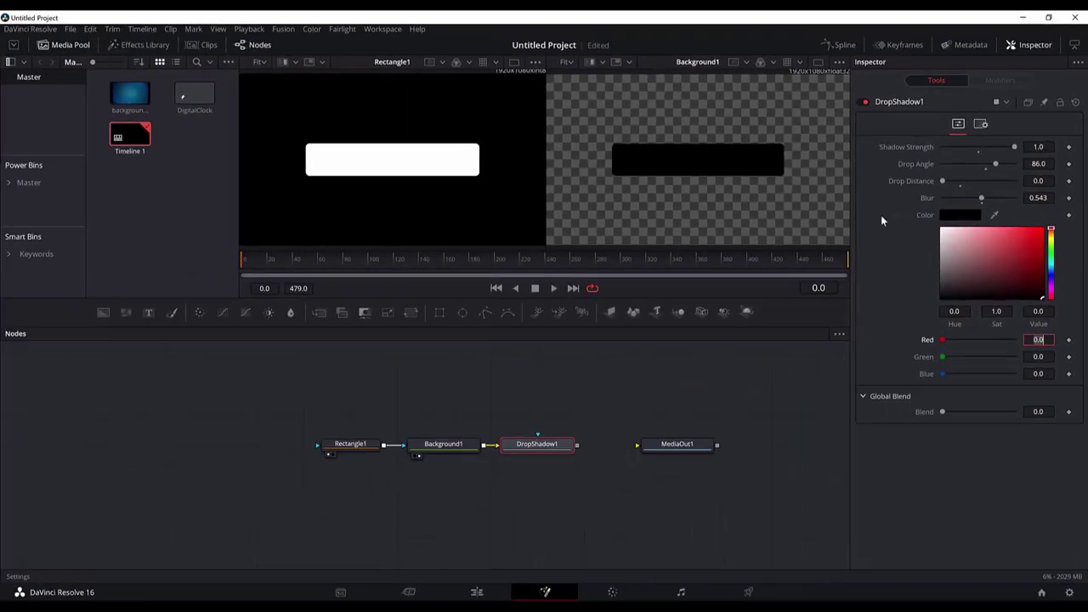
Step: View DropShadow1 in the second viewer and shift the node chain and MediaOut1 left
click(553, 451)
key(2)
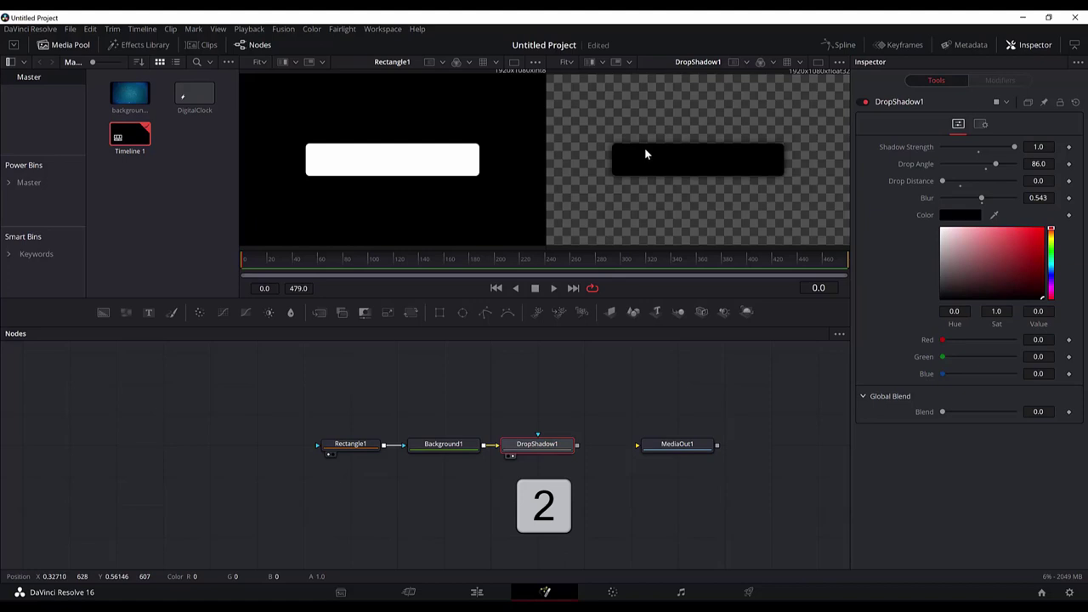
drag(284, 417, 513, 455)
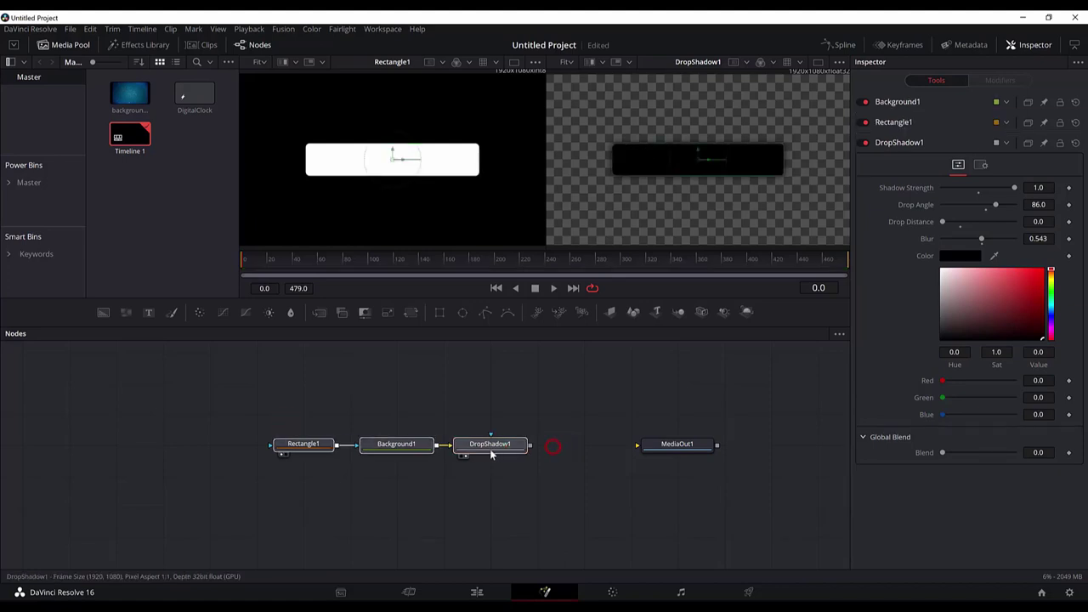
drag(697, 446, 650, 447)
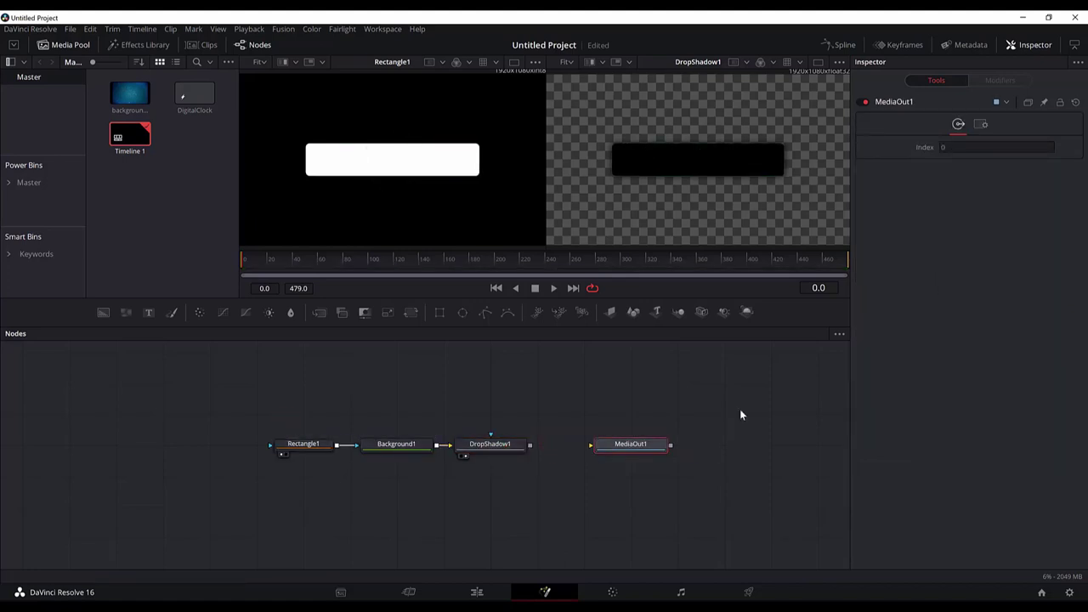
click(669, 520)
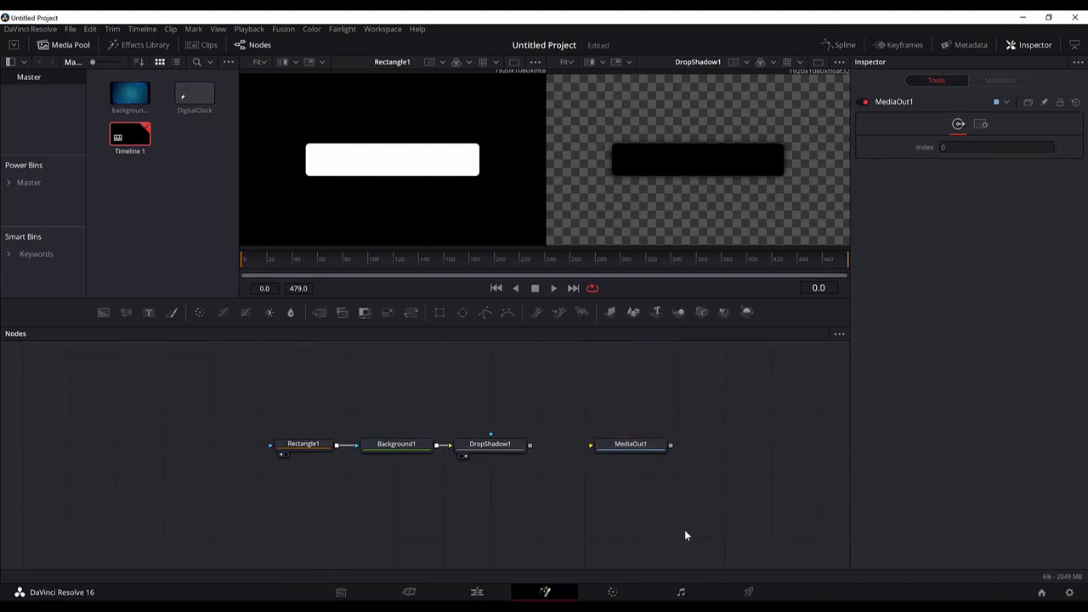
Step: Copy the tutorial's entire Lua code snippet from the browser and return to Resolve
key(alt+Tab)
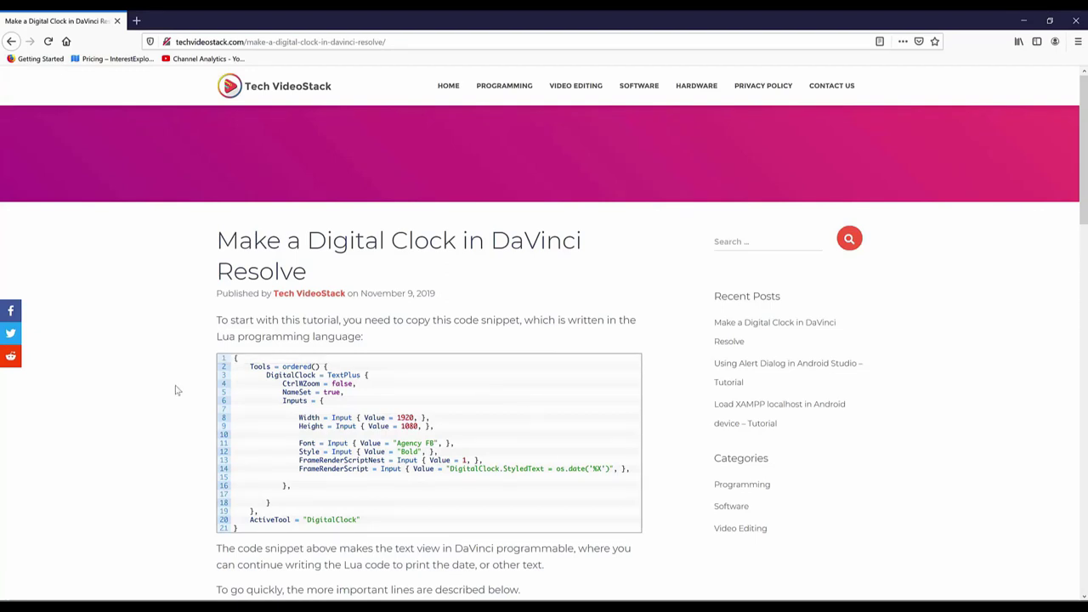
scroll(176, 388, down, 2)
scroll(176, 388, up, 1)
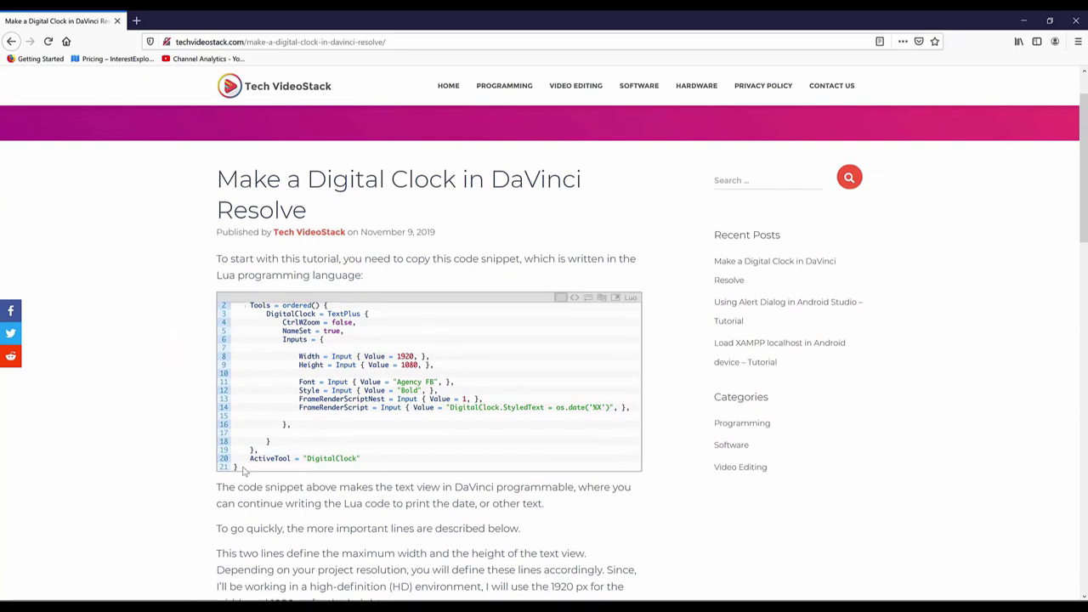
drag(235, 298, 304, 477)
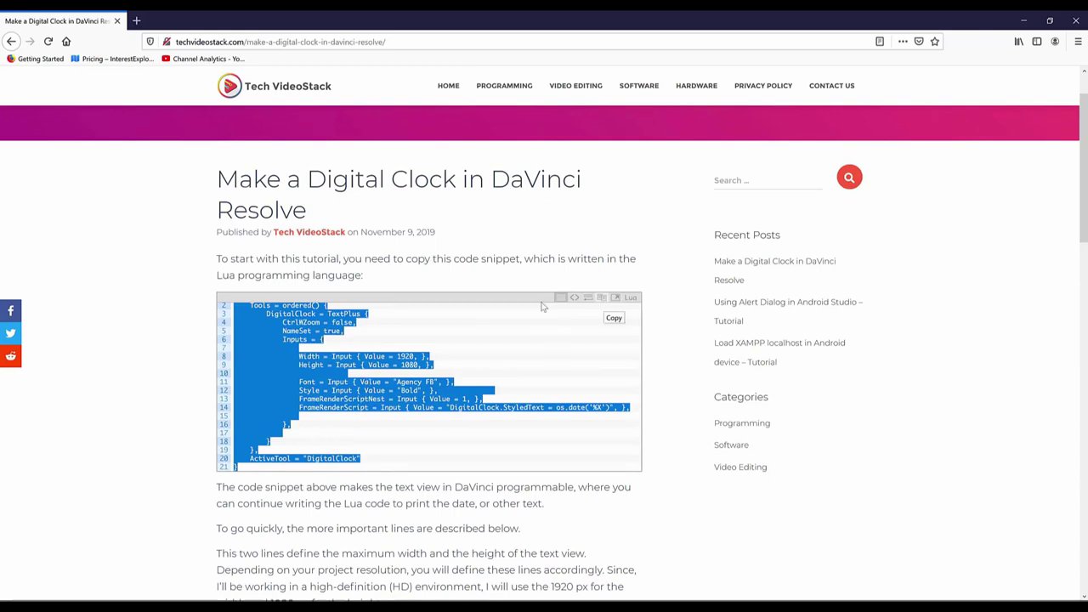
right_click(320, 325)
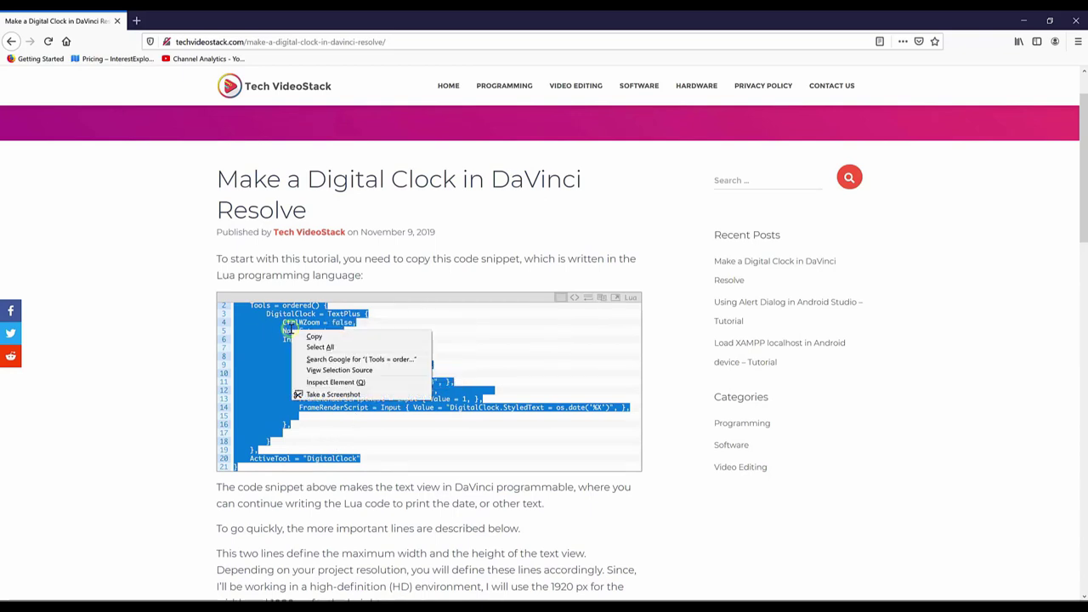
click(315, 335)
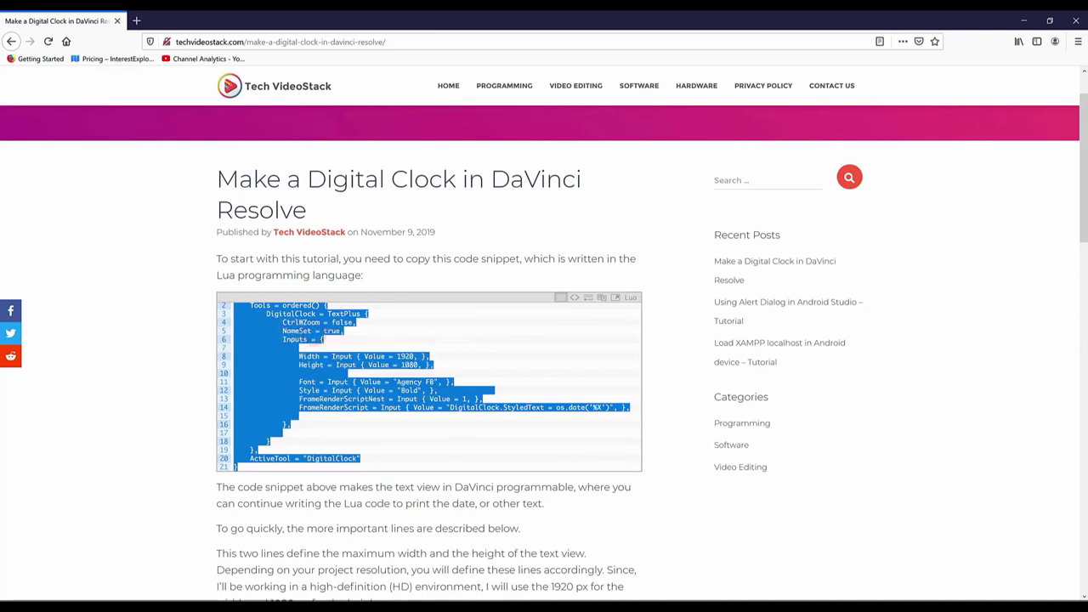
click(624, 607)
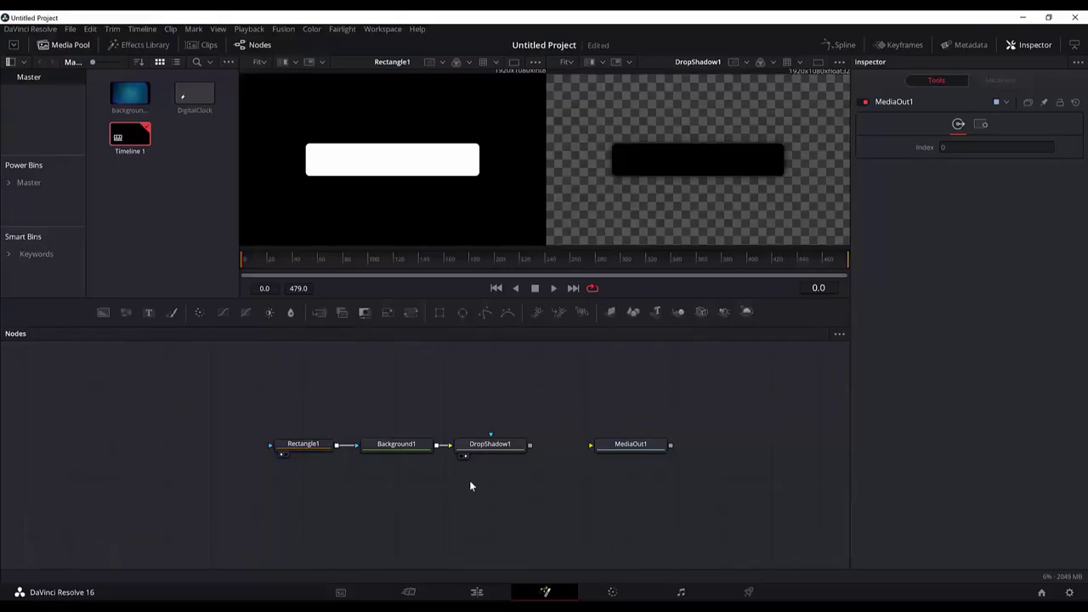
Step: Paste the snippet into the Nodes panel as a DigitalClock node and nudge it into place
right_click(323, 487)
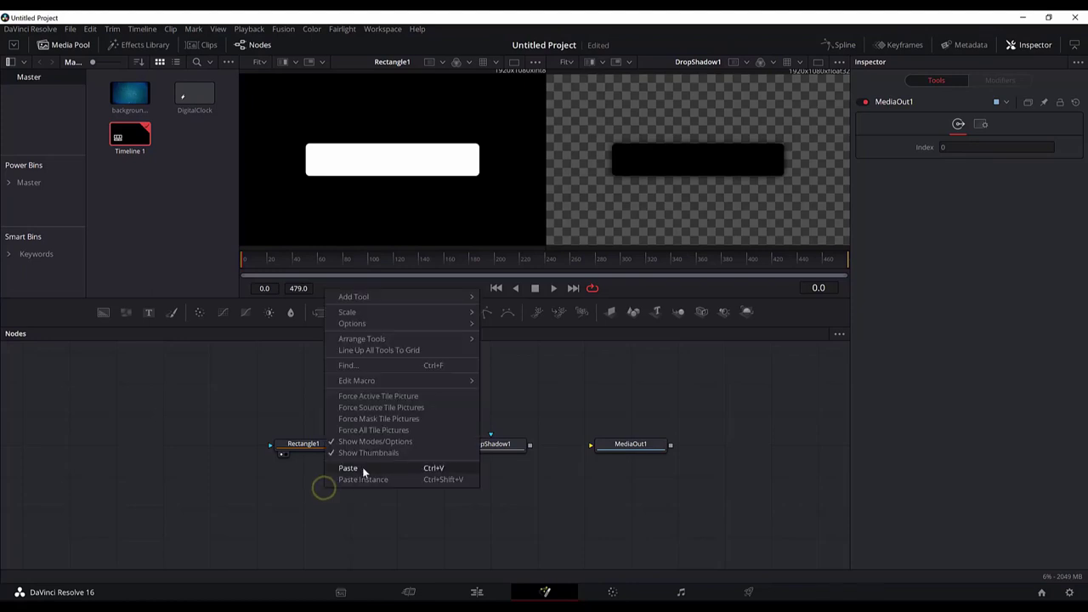
click(362, 466)
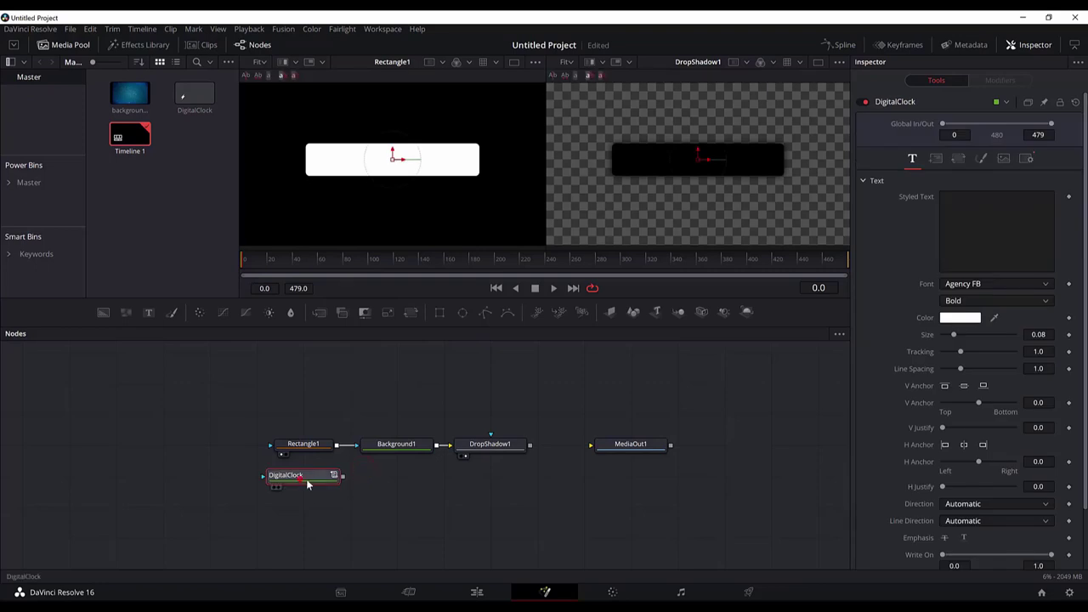
mouse_move(321, 485)
mouse_down()
mouse_move(355, 510)
mouse_move(332, 479)
mouse_up()
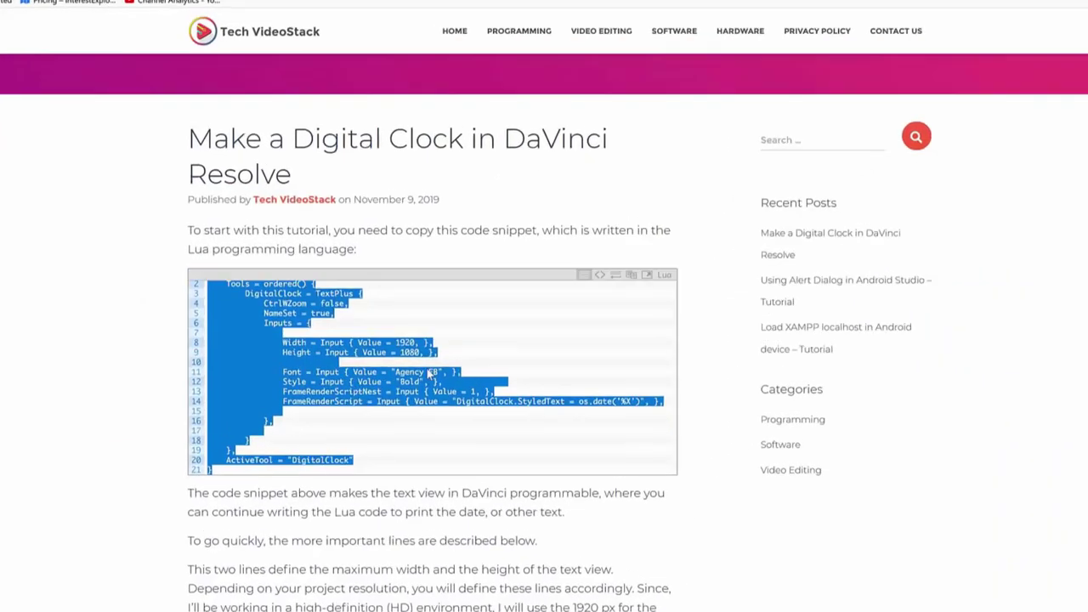
click(425, 379)
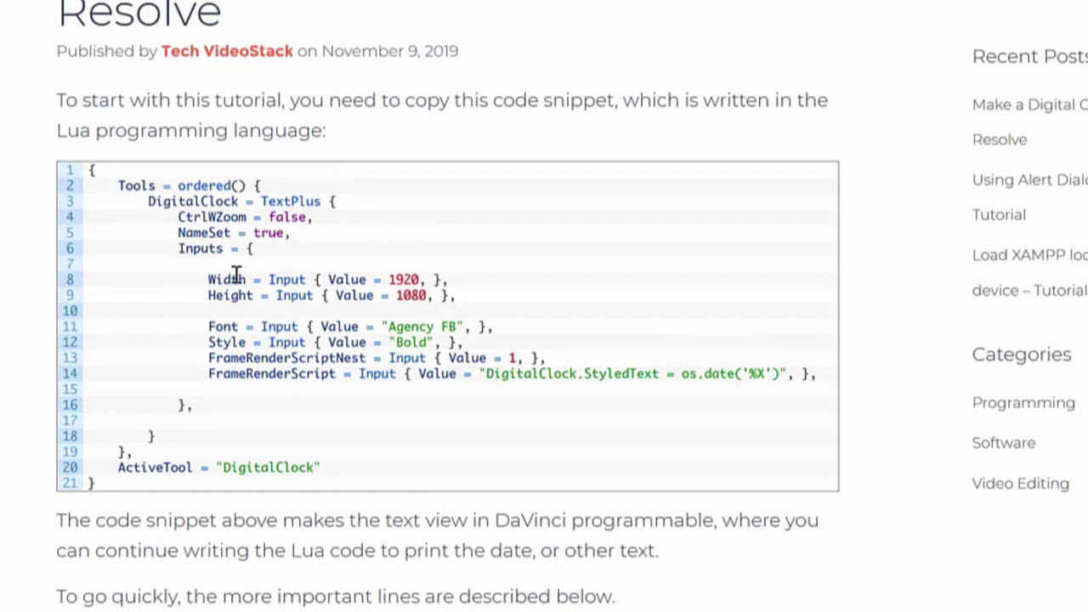
drag(58, 127, 328, 138)
click(294, 316)
drag(204, 282, 450, 281)
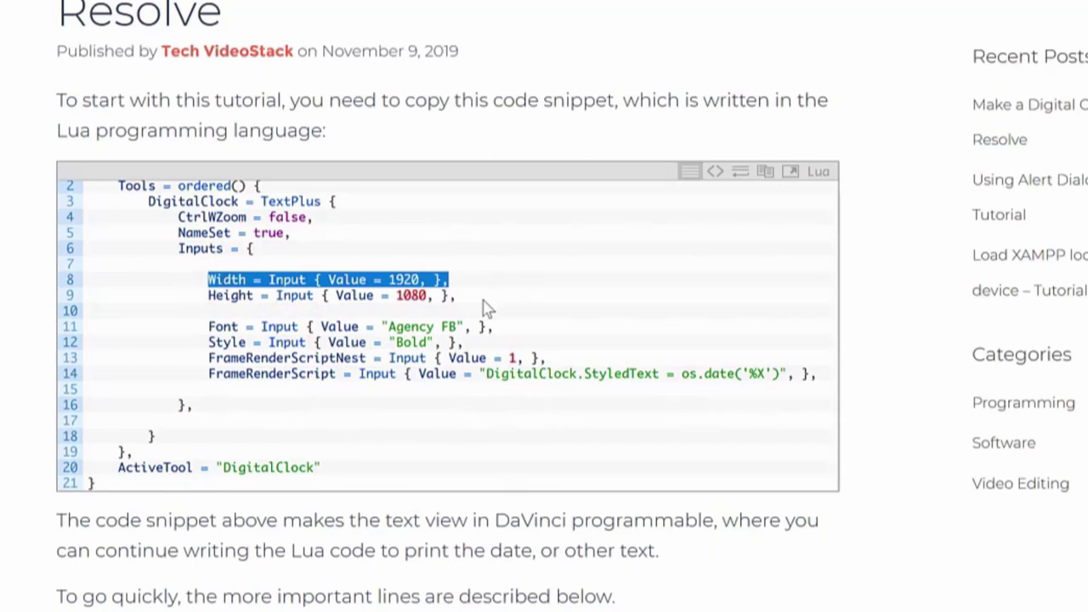
click(415, 280)
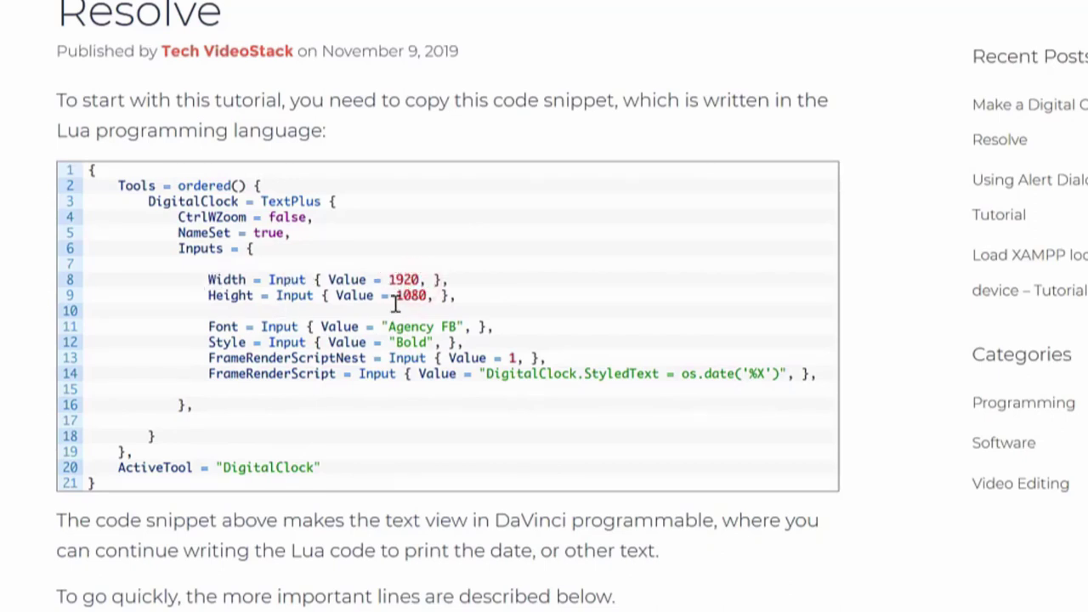
drag(208, 327, 462, 340)
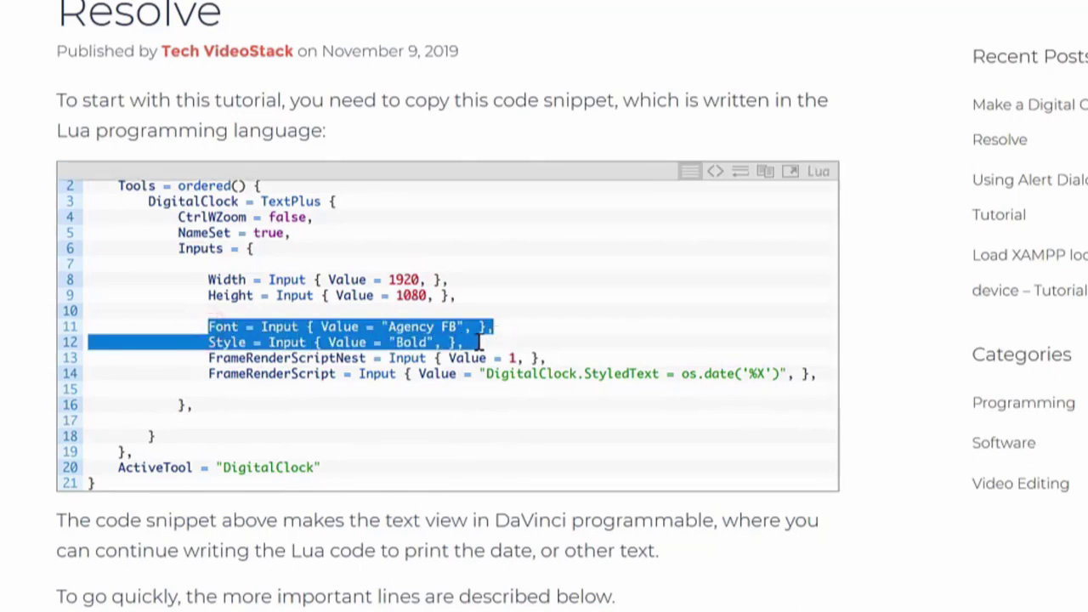
click(418, 343)
drag(204, 358, 546, 357)
drag(667, 373, 790, 375)
mouse_move(223, 468)
mouse_down()
mouse_move(316, 468)
mouse_move(214, 467)
mouse_up()
drag(781, 374, 487, 375)
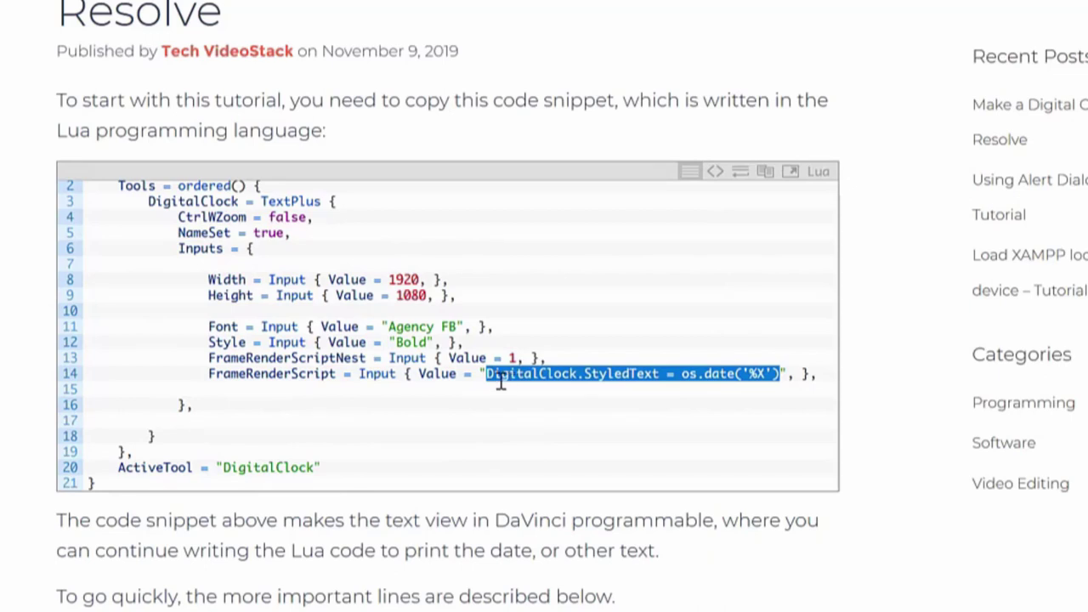
click(753, 414)
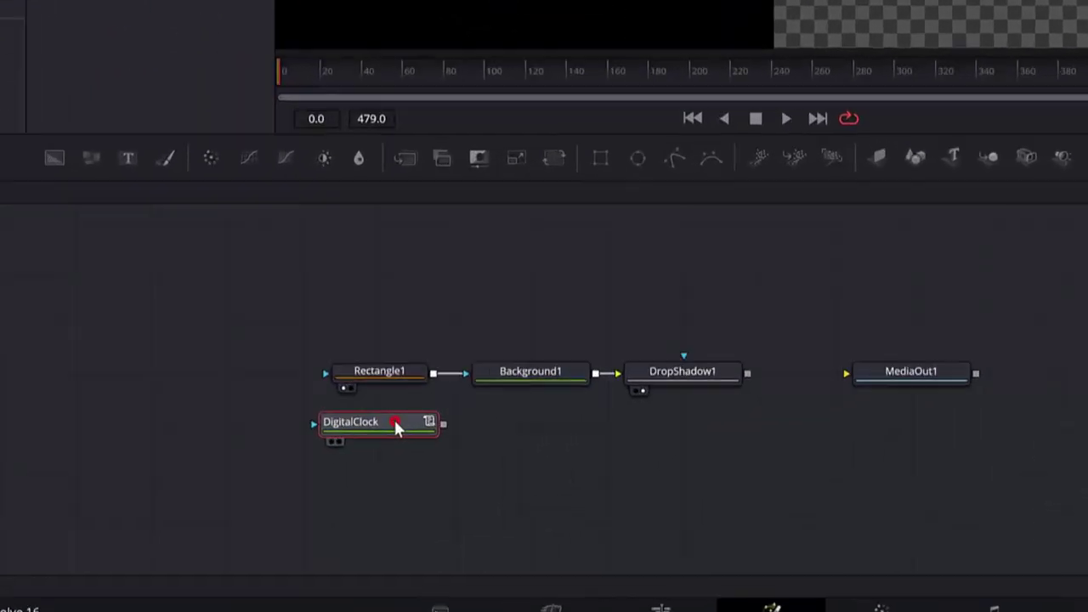
Step: Check DigitalClock's os.date Frame Render Script in Settings and view it in the second viewer
click(312, 476)
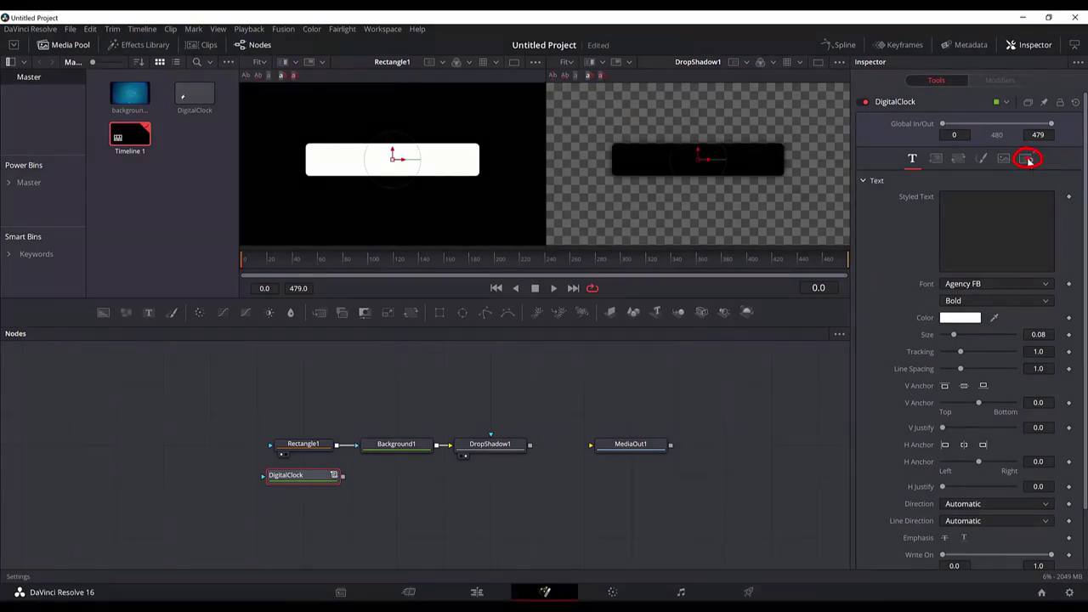
click(1026, 158)
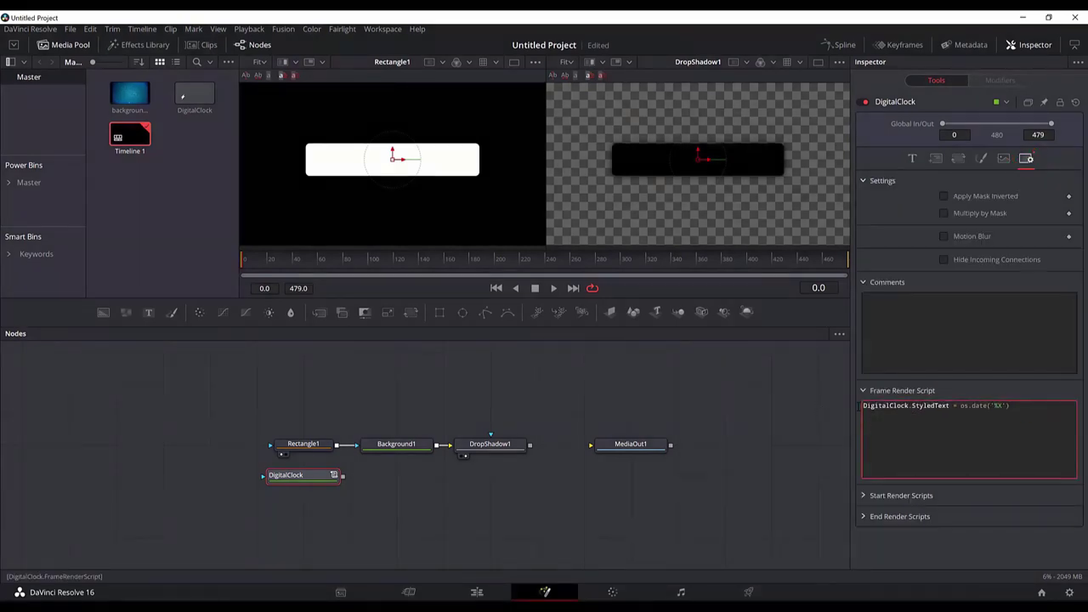
key(2)
click(958, 423)
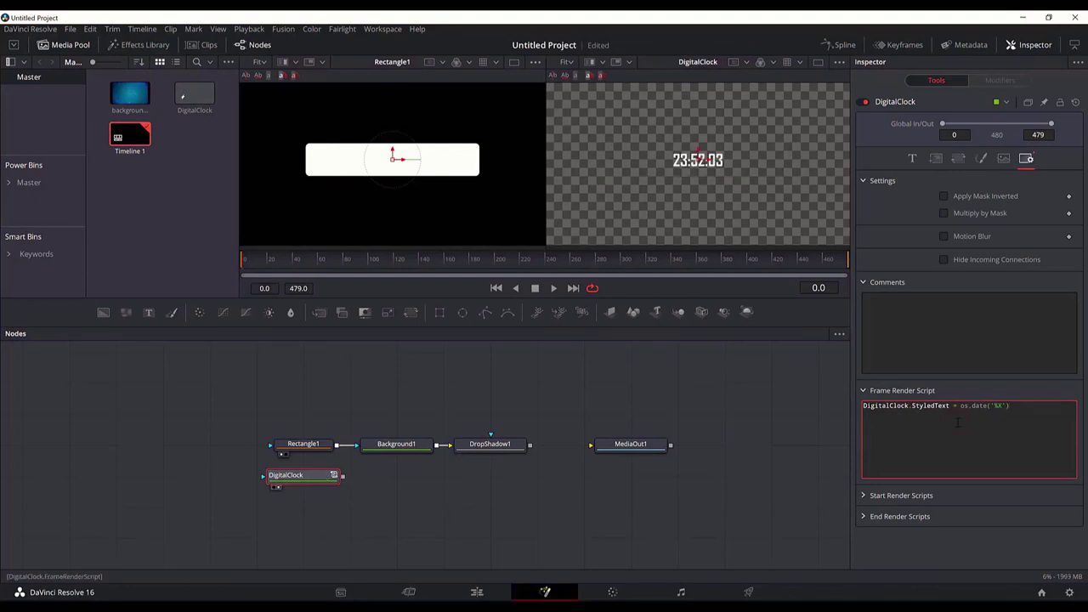
click(311, 478)
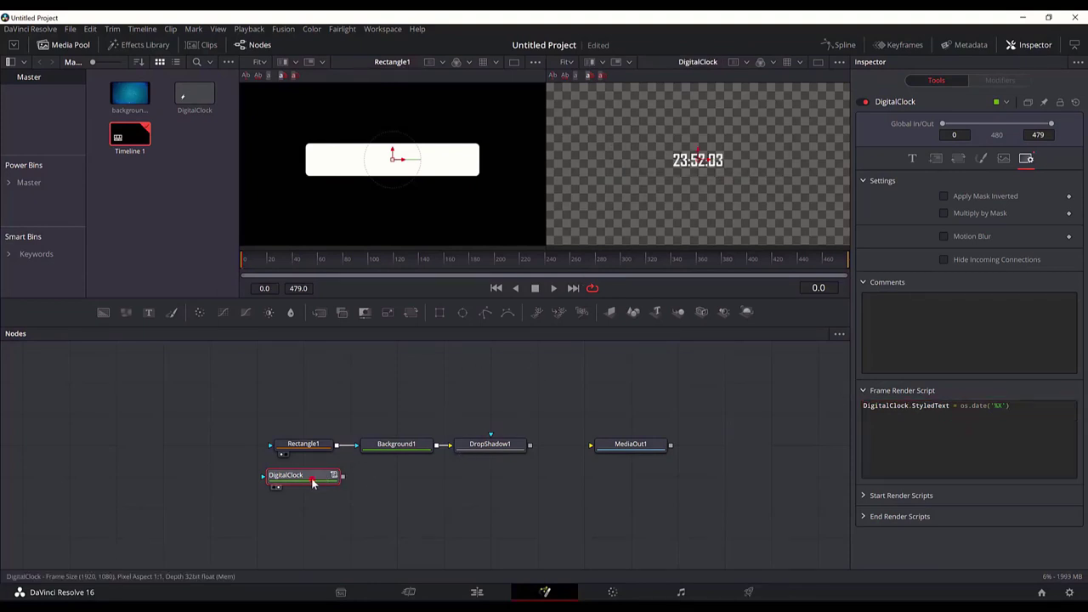
Step: Make the DigitalClock text yellow using the colour picker
click(913, 160)
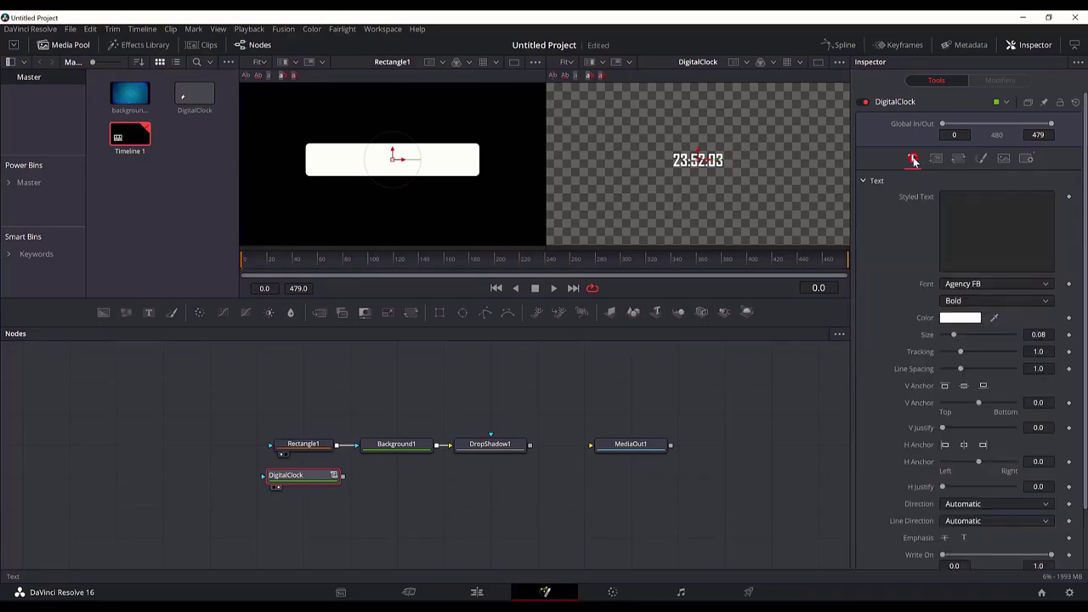
click(959, 319)
mouse_move(627, 207)
mouse_down()
mouse_move(620, 211)
mouse_move(632, 206)
mouse_up()
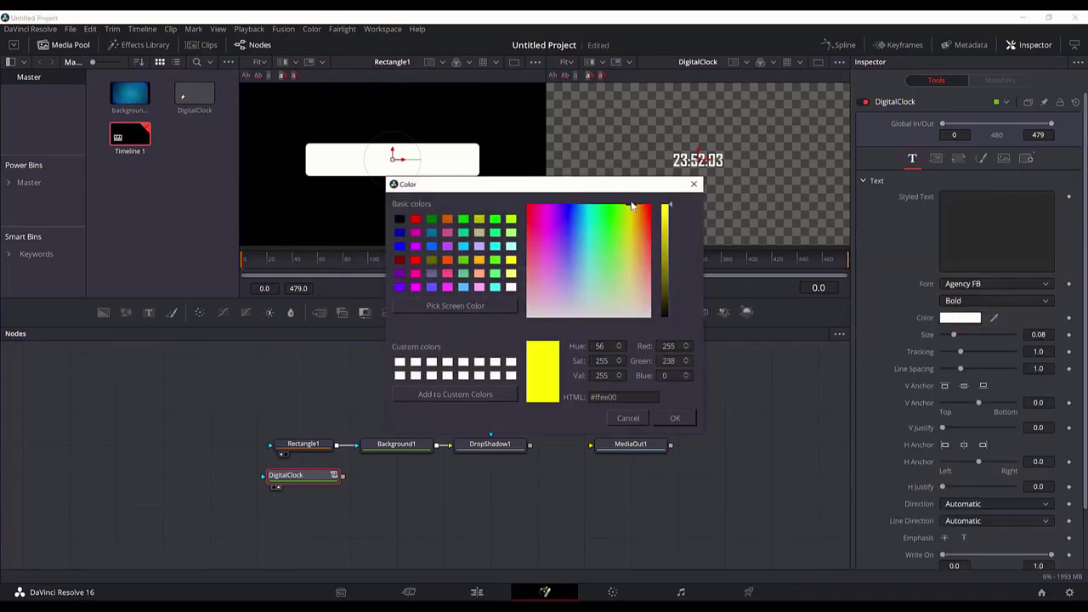
click(678, 418)
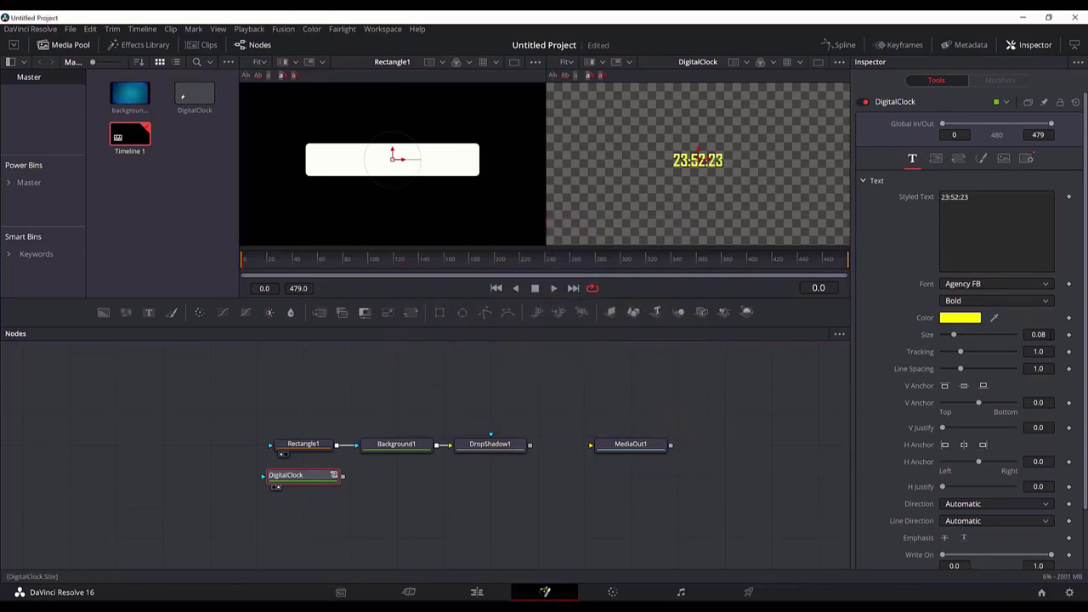
Step: Set the clock text size to 0.1181 and tracking to 1.323
click(1050, 334)
text(1)
text(.118)
text(1)
key(Tab)
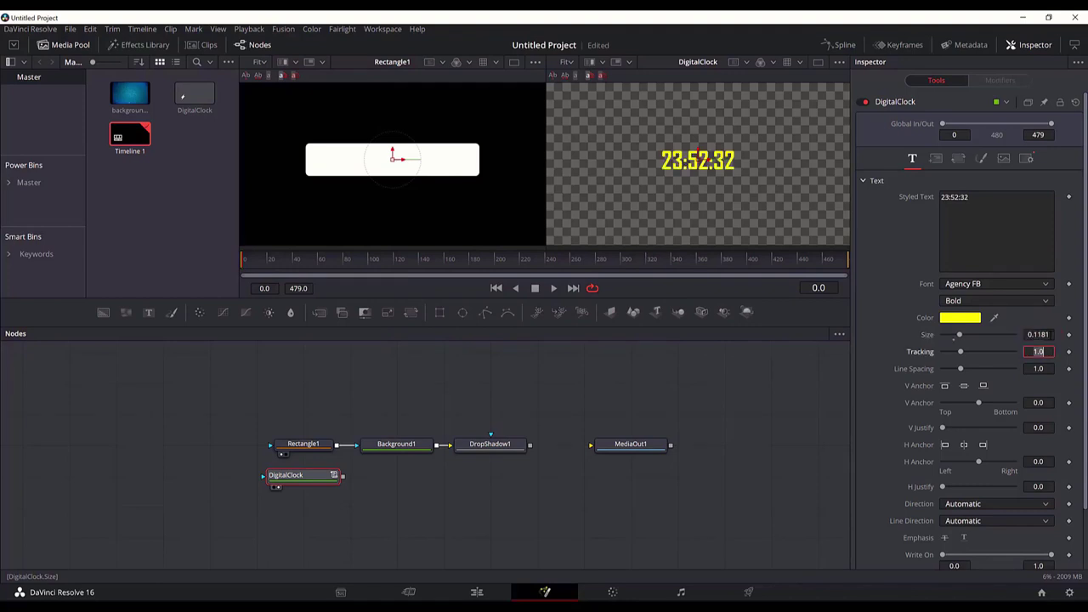
text(1.323)
key(Return)
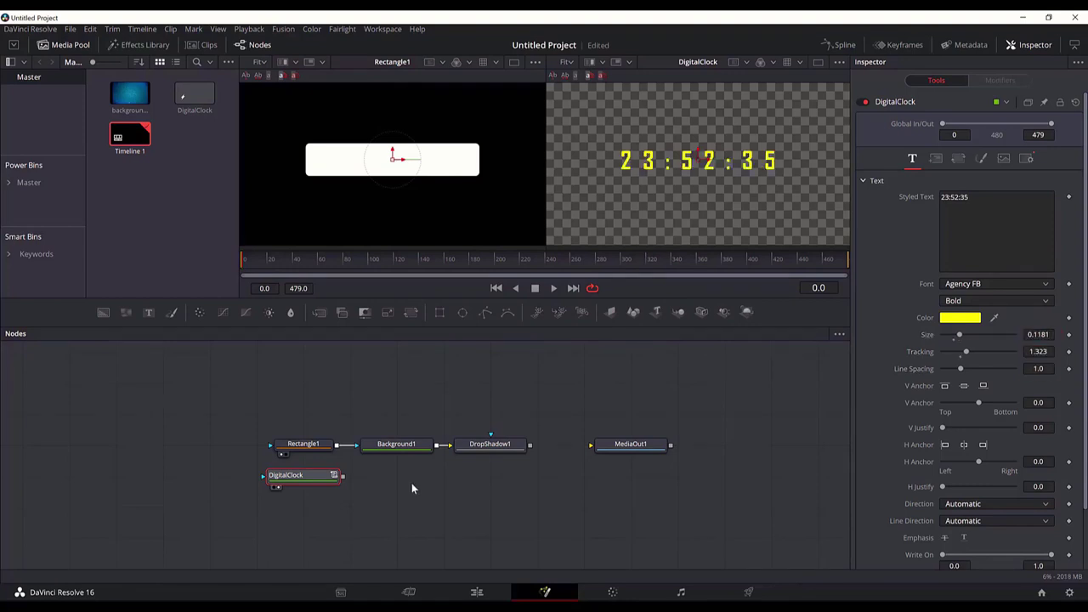
Step: Add a Glow node after DigitalClock via the tool search
mouse_move(324, 482)
click(303, 527)
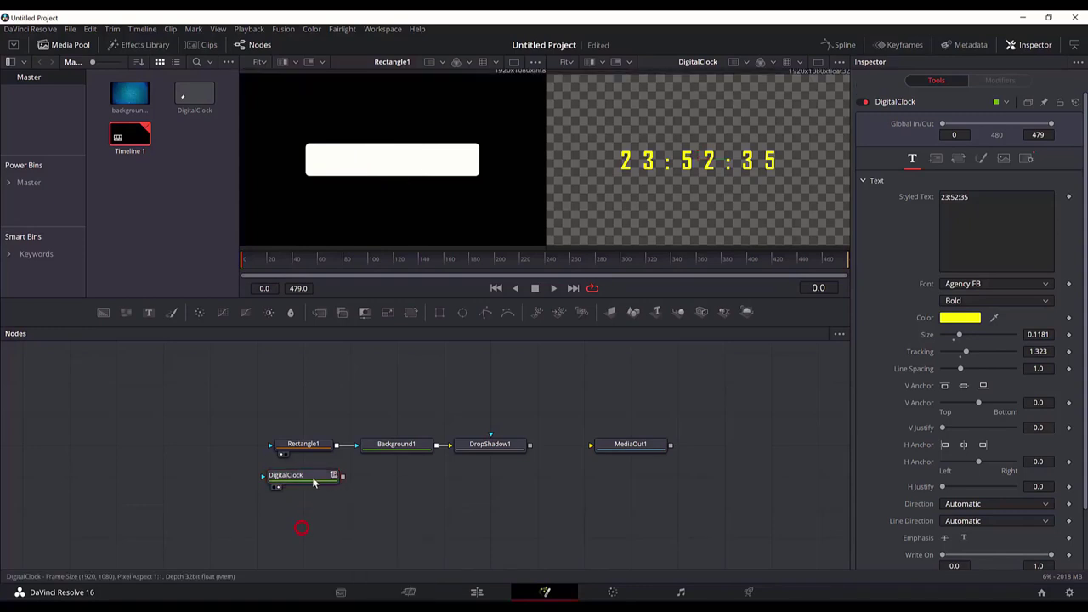
click(313, 481)
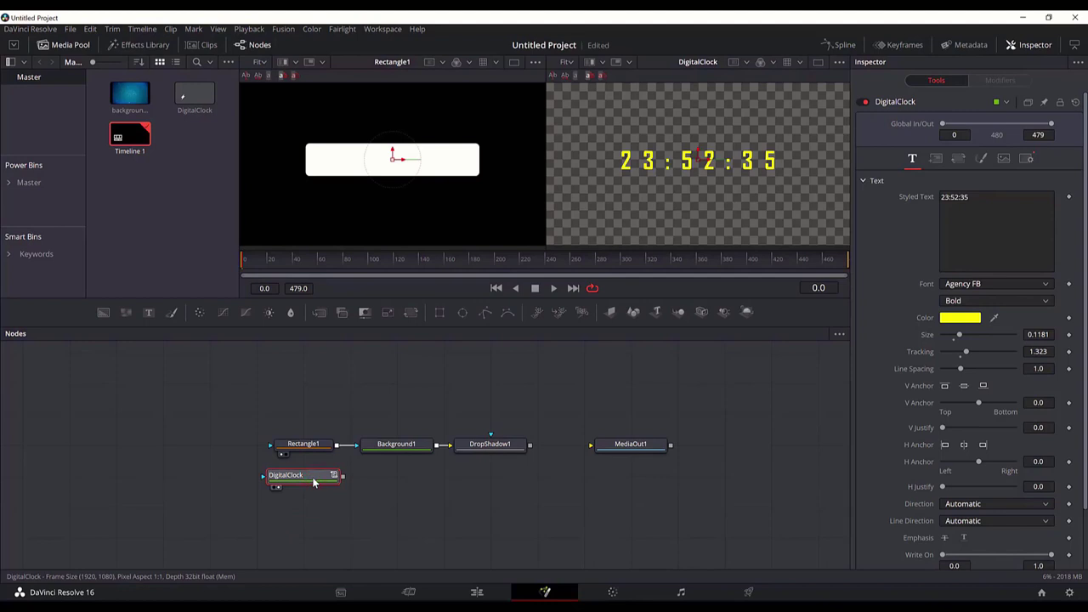
key(shift+space)
text(drop)
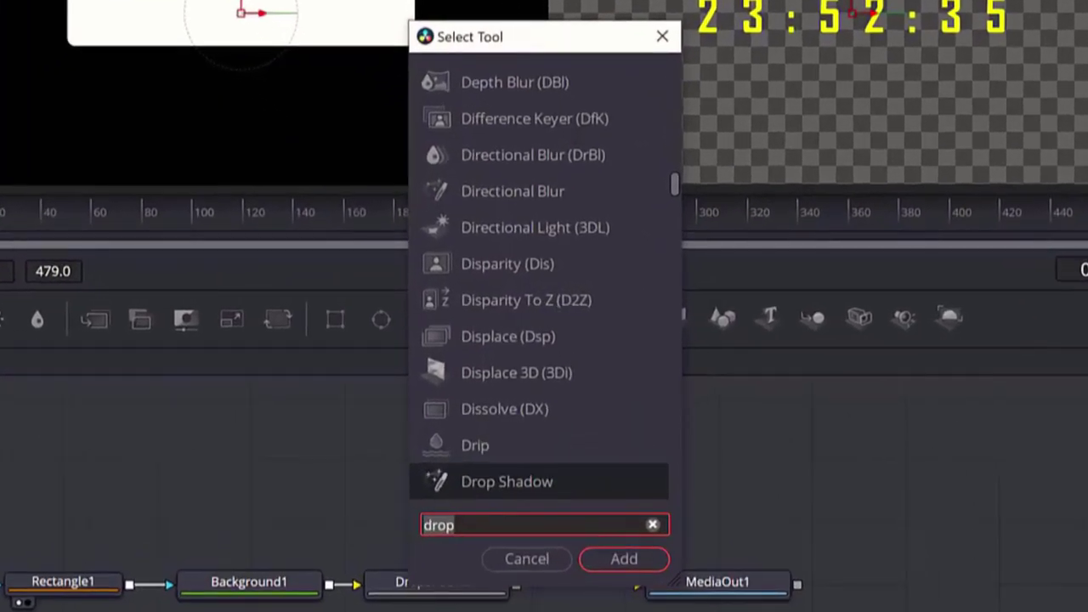
text(glow)
click(477, 118)
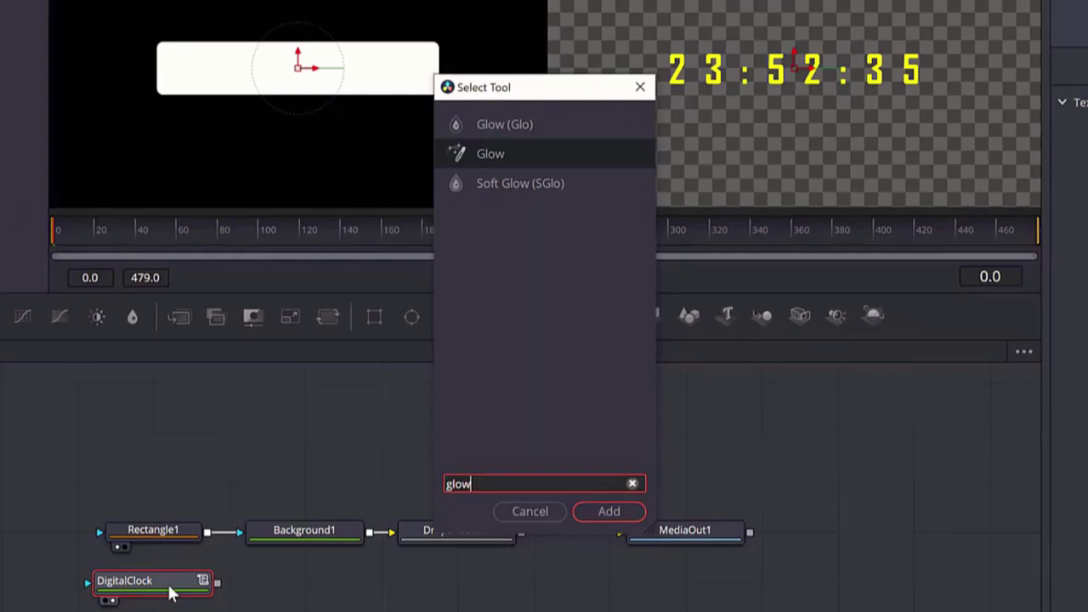
key(Return)
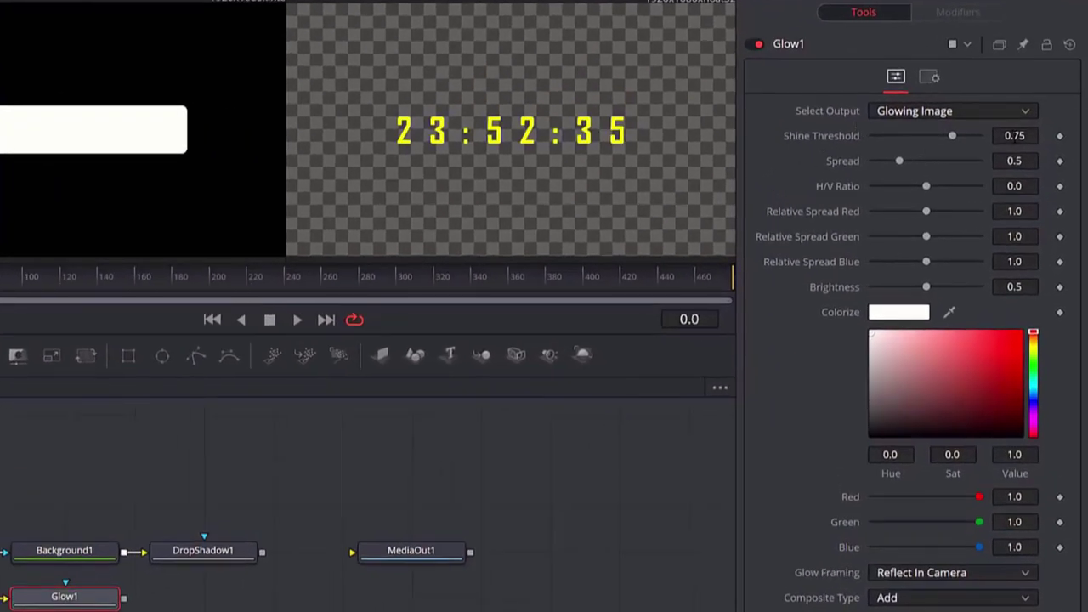
Step: Set glow shine threshold 0.913, spread 0.835 and H/V ratio -1.0
click(1015, 136)
text(0.913)
key(Tab)
text(0.835)
key(Tab)
text(-1.0)
key(Tab)
Step: Set glow relative spread red 2.0, green 0.57, blue 1.953 and brightness 0.465
text(2.0)
key(Tab)
text(0.57)
key(Tab)
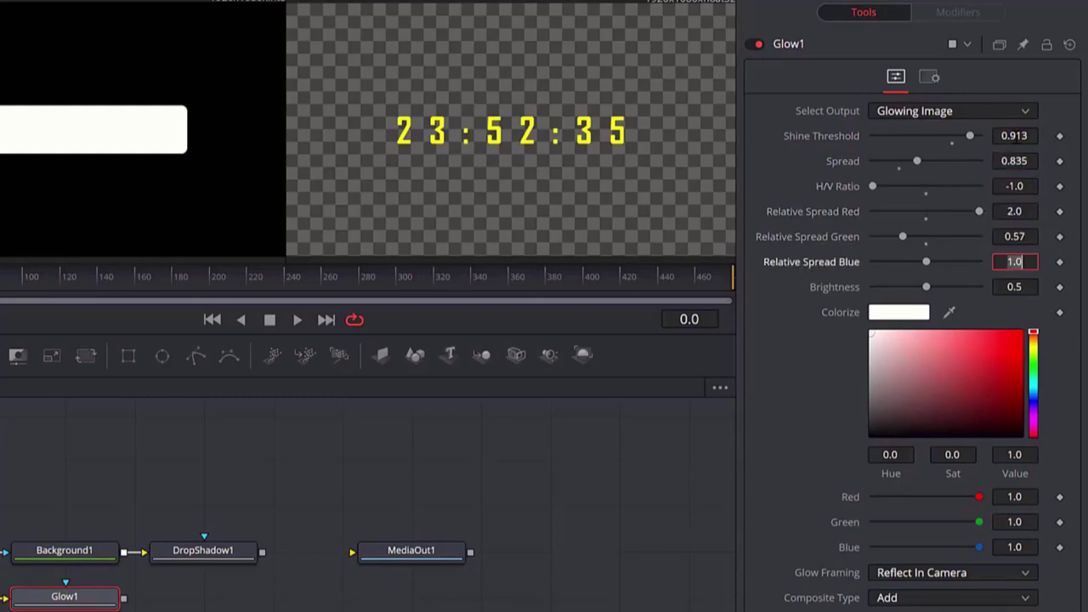
text(1.953)
key(Tab)
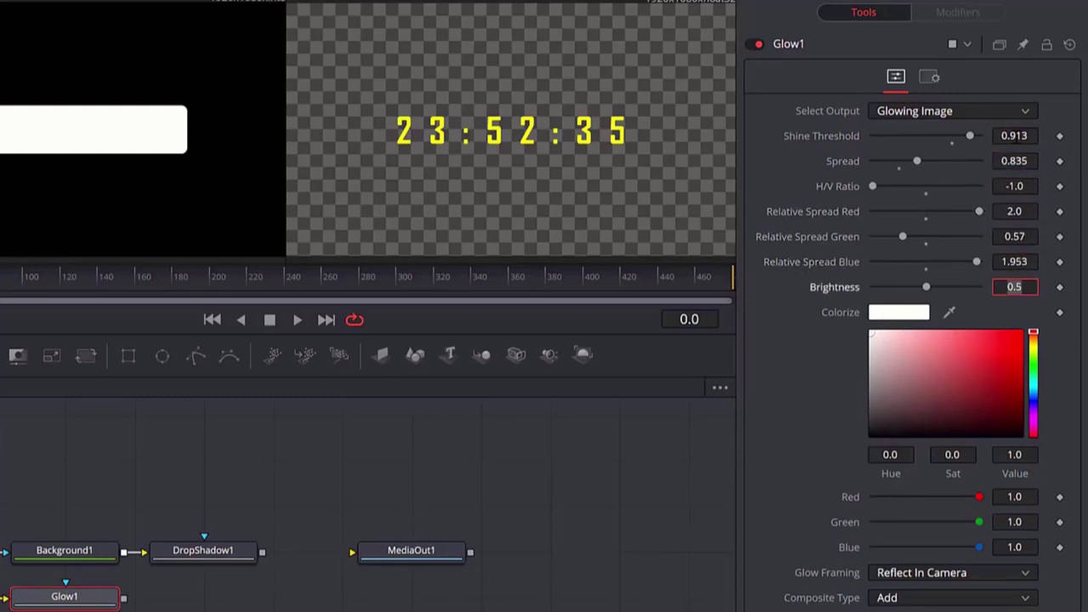
text(0.465)
key(Tab)
click(737, 421)
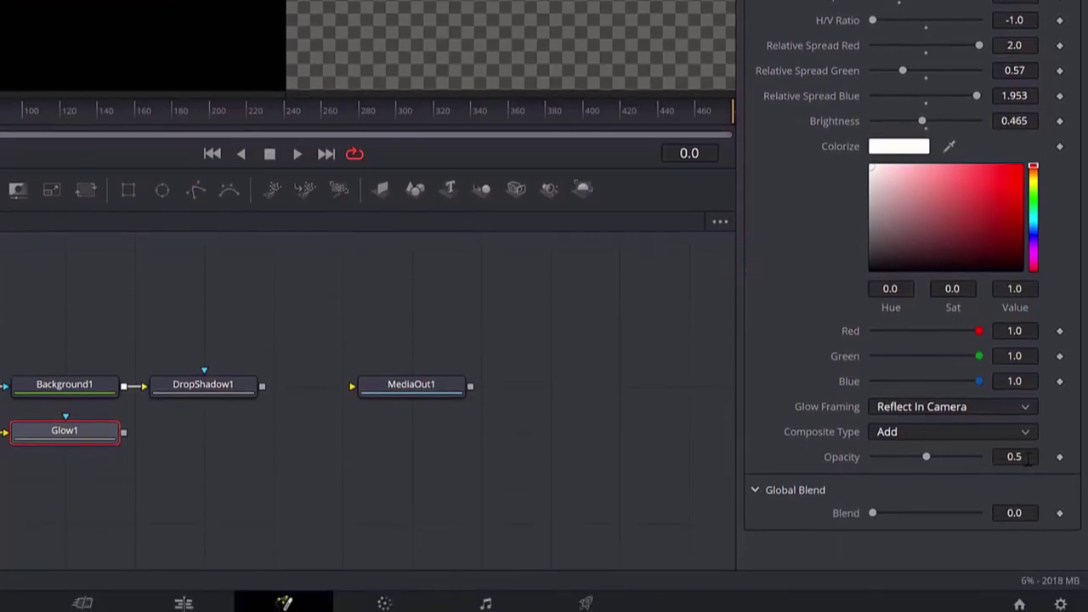
Step: Set the glow opacity to 0.57 and blend to 0.197
click(1034, 457)
text(0.57)
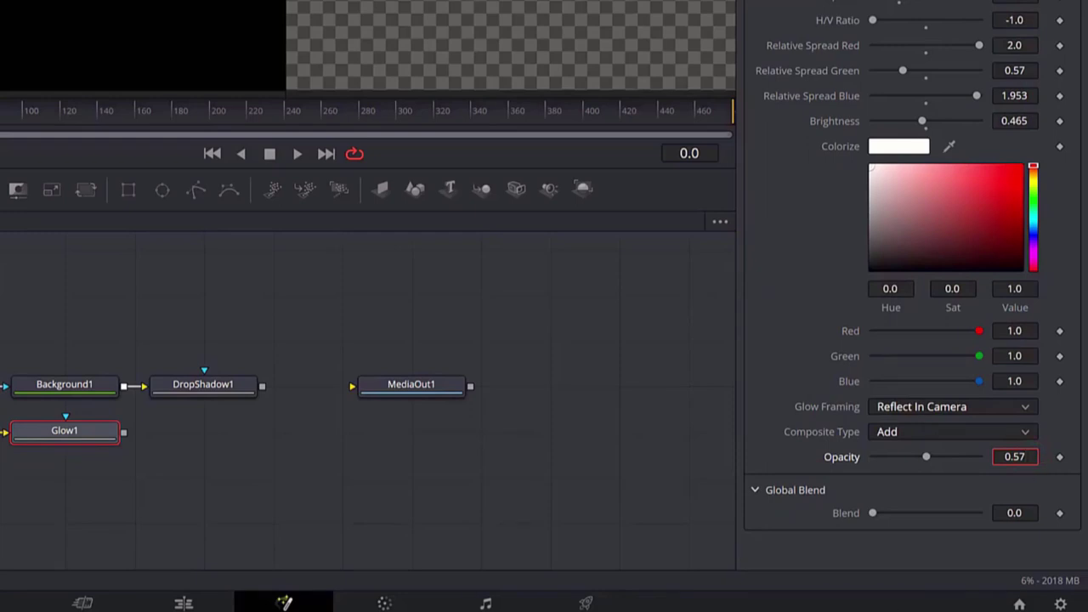
key(Return)
click(1031, 513)
text(0.197)
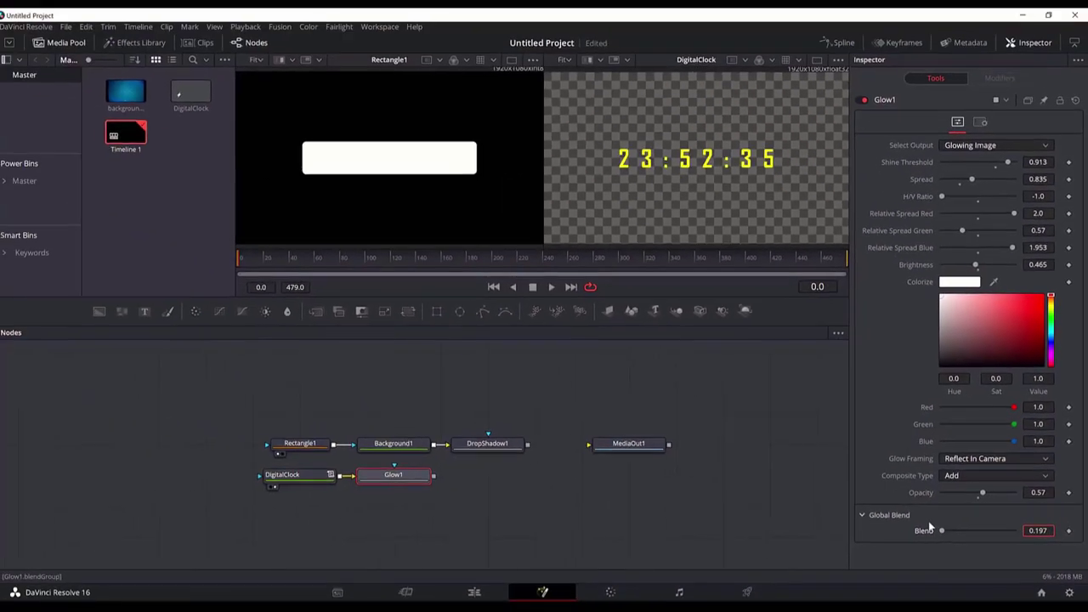
key(Return)
Step: Preview Glow1 in the right viewer and try H/V Ratio 1.0 before returning it to -1.0
click(411, 479)
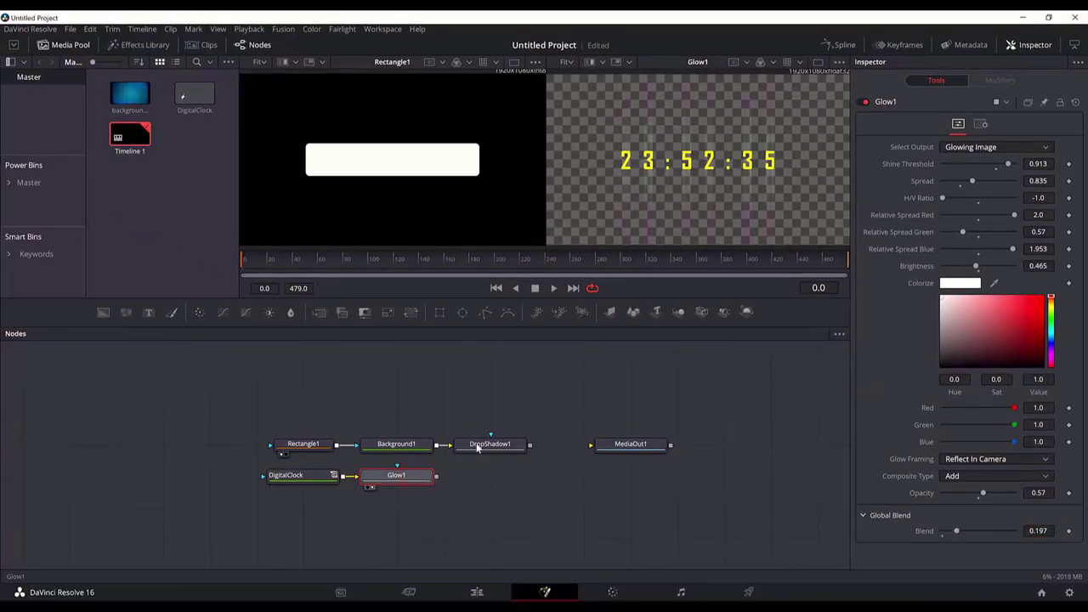
key(2)
drag(942, 198, 1017, 198)
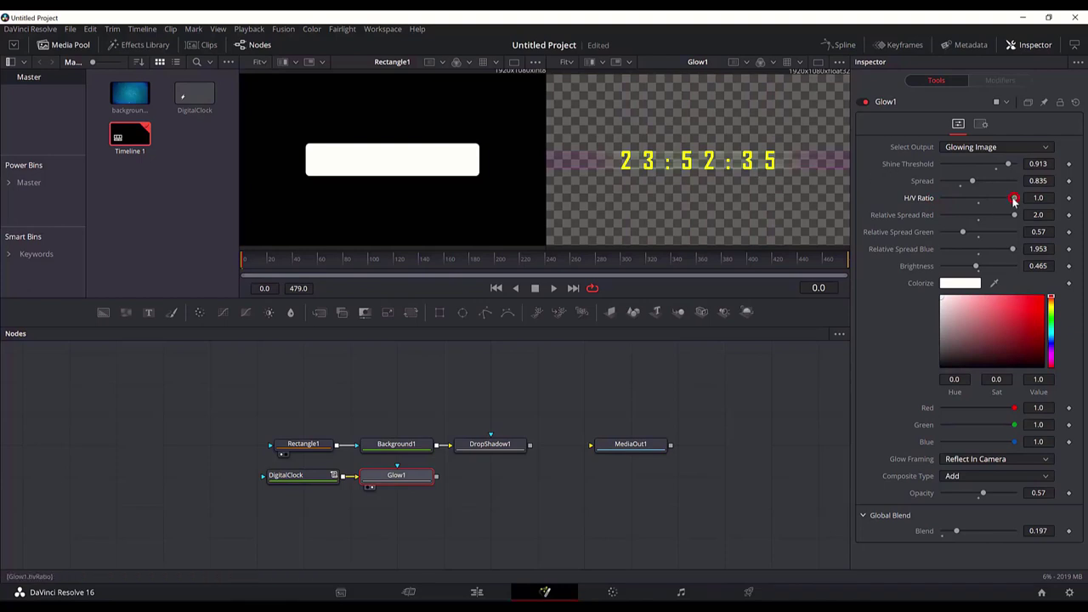
drag(1013, 198, 930, 202)
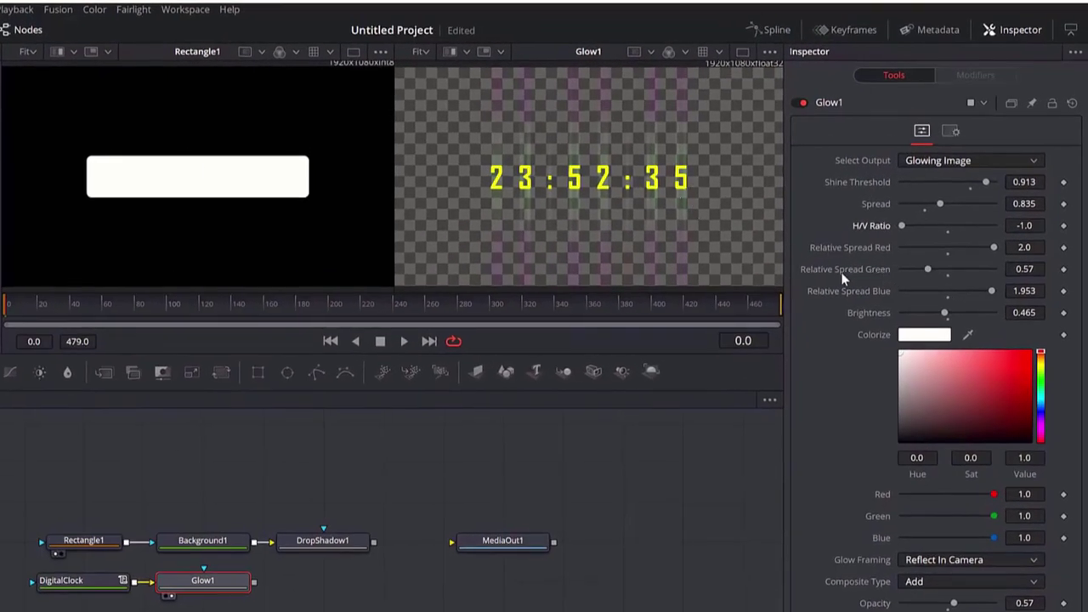
Step: Animate Glow1's Relative Spread Green with a Shake modifier
right_click(837, 268)
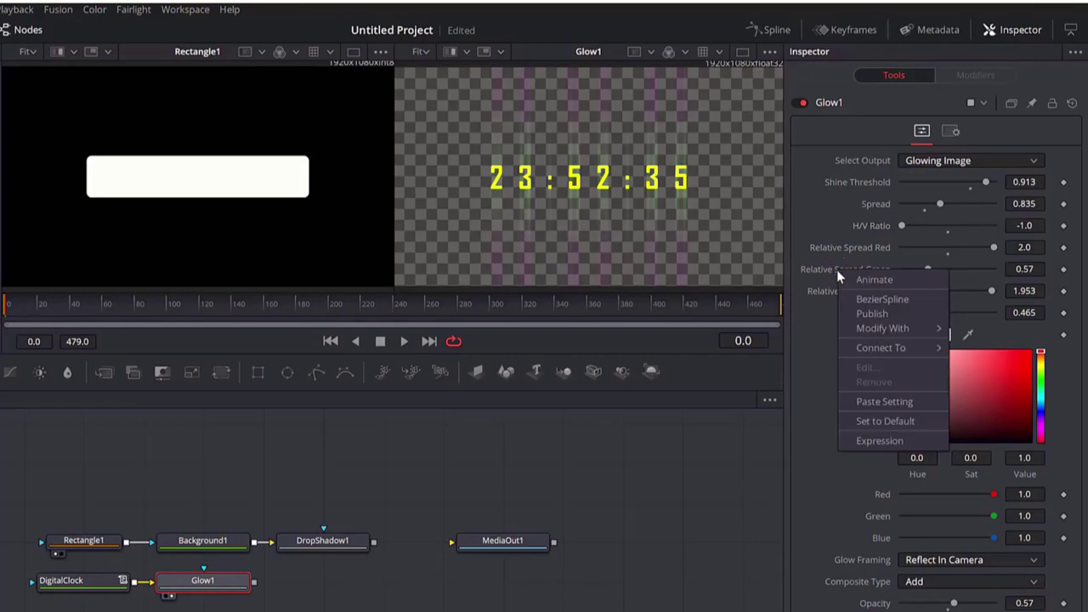
mouse_move(859, 324)
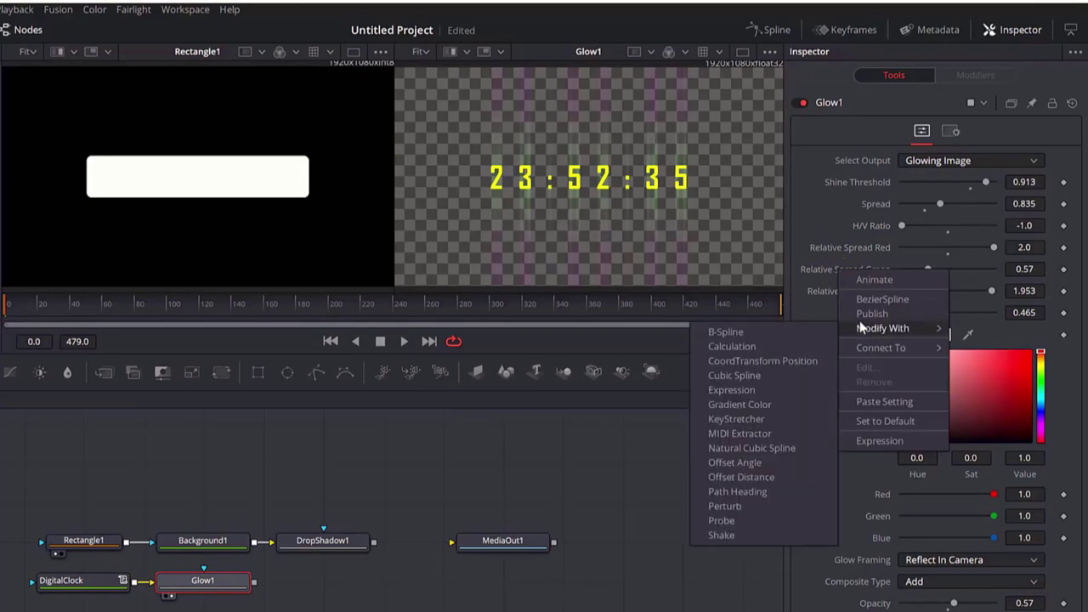
click(720, 535)
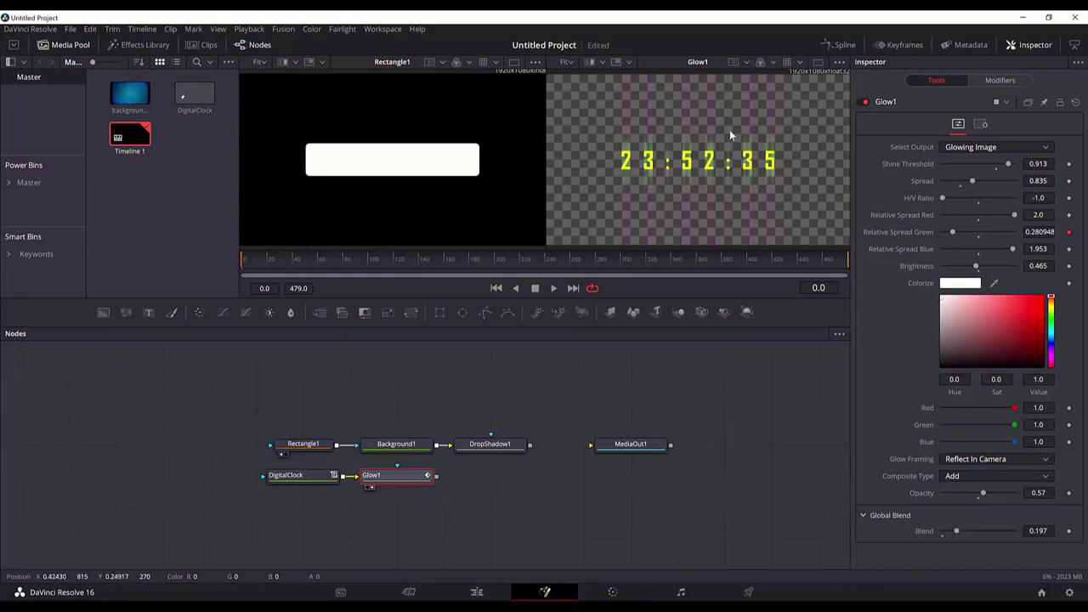
Step: Merge Glow1 over DropShadow1 in a new Merge1, wire it to MediaOut1, and preview the result
drag(256, 421, 408, 448)
drag(284, 439, 162, 408)
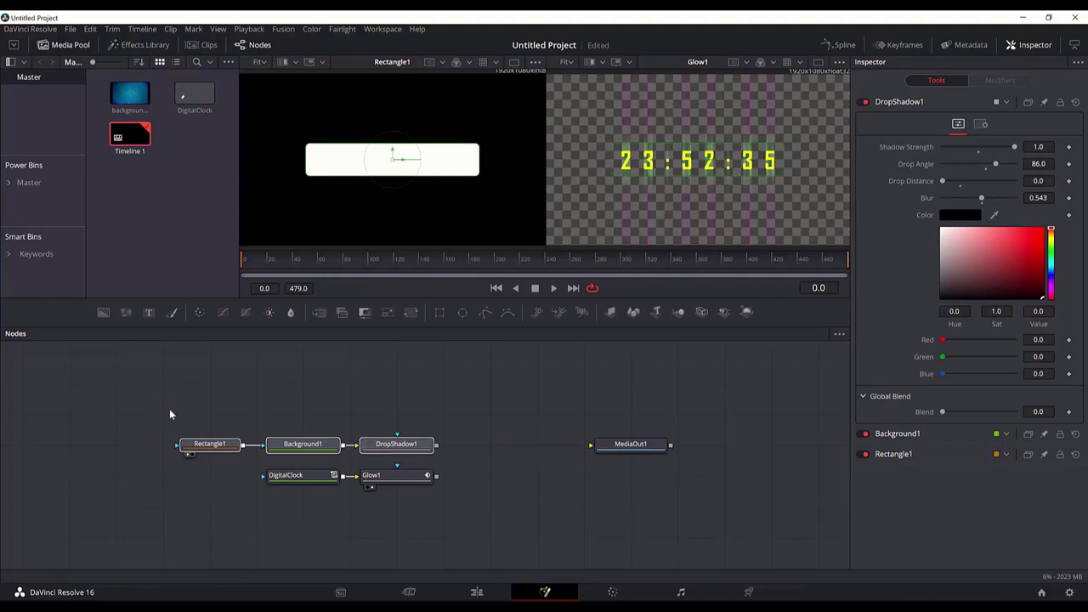
drag(436, 481, 437, 446)
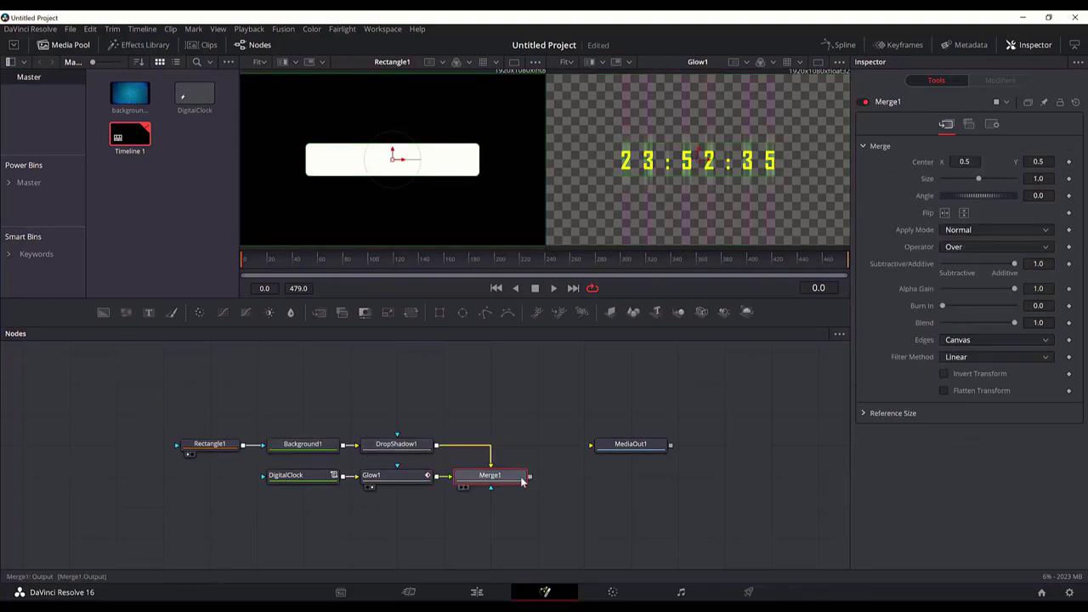
drag(614, 444, 615, 476)
drag(530, 479, 633, 480)
key(2)
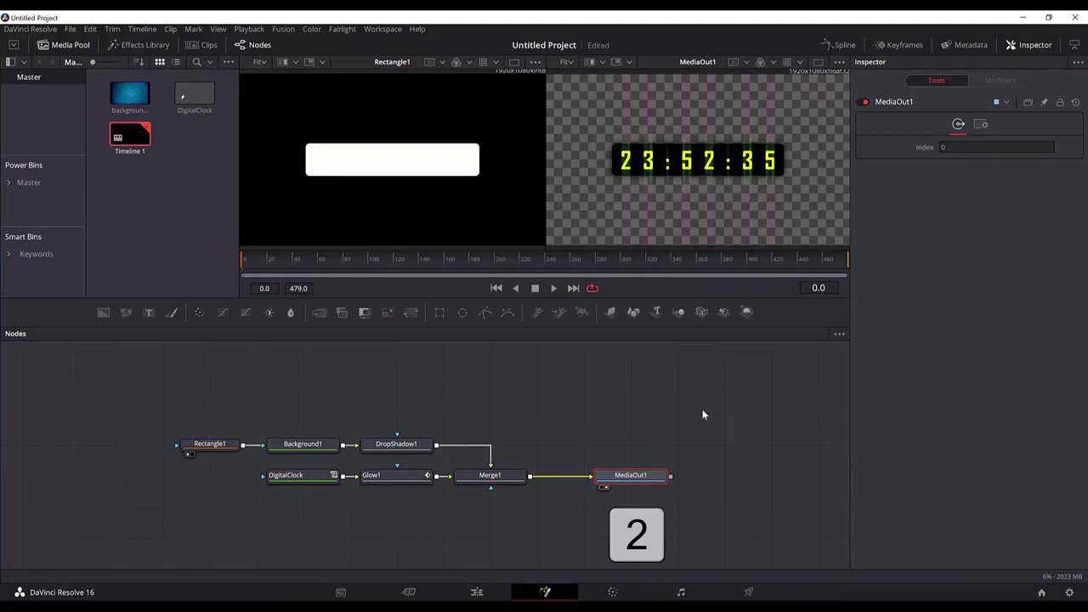
Step: Set the Playback render cache to Smart
click(260, 31)
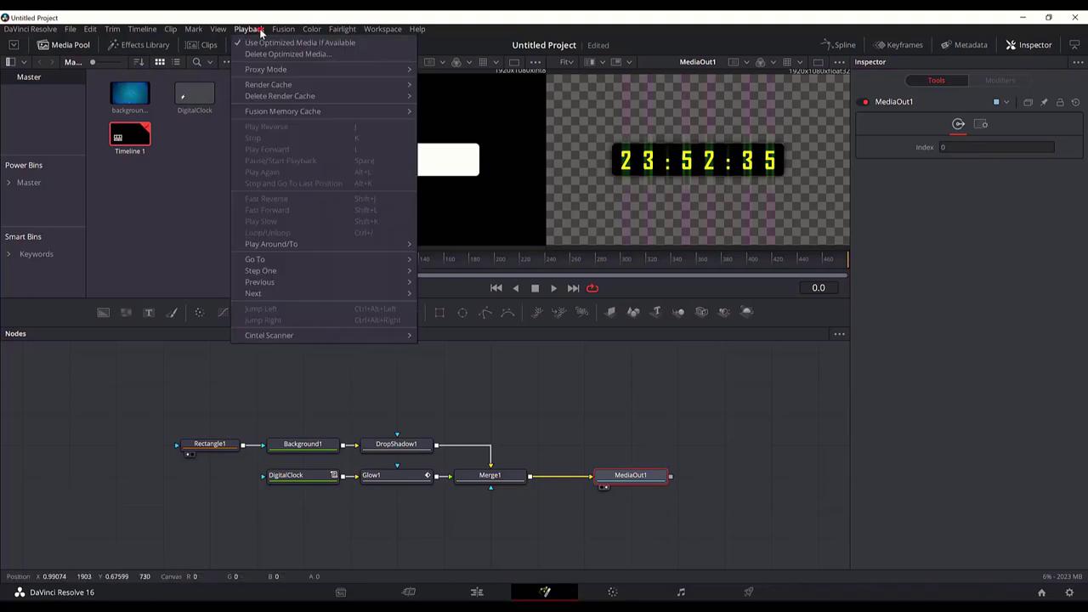
mouse_move(365, 84)
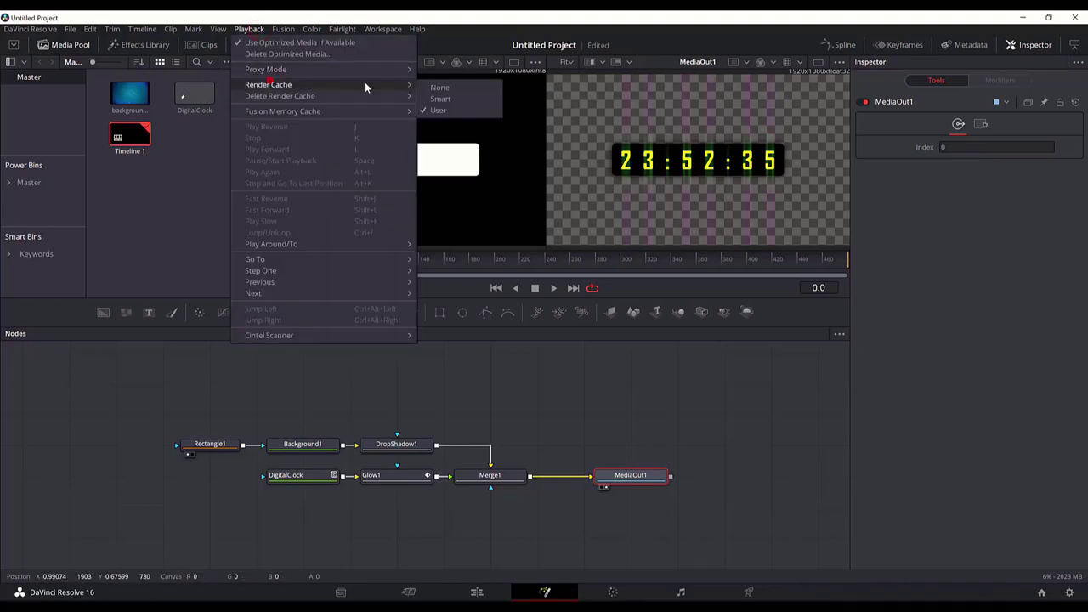
click(463, 98)
click(778, 476)
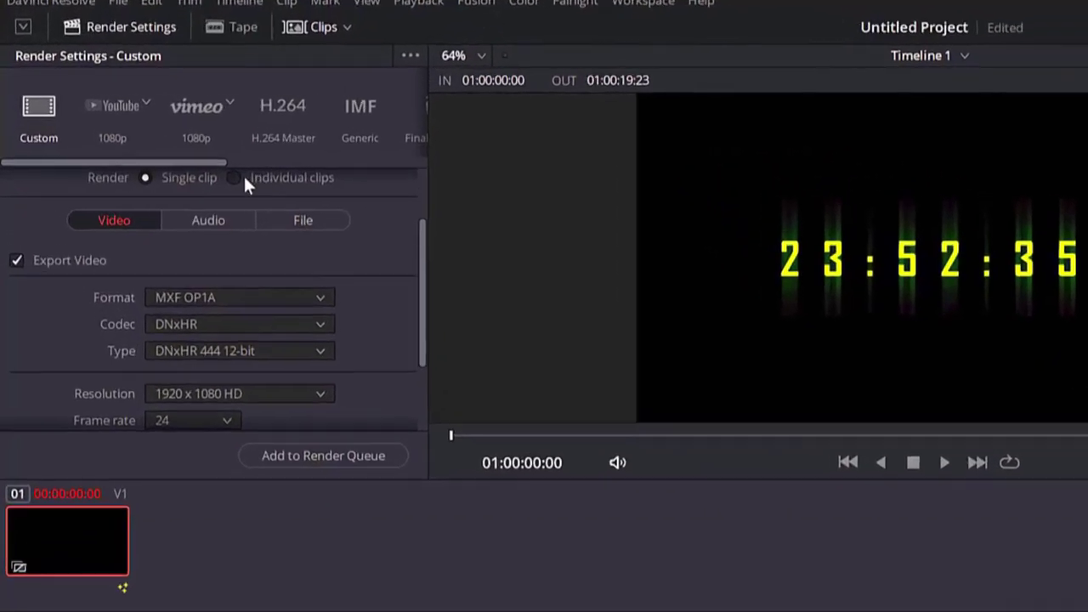
Step: Set the render to individual clips in QuickTime format with DNxHR HQ codec
click(140, 135)
scroll(326, 280, down, 1)
click(261, 270)
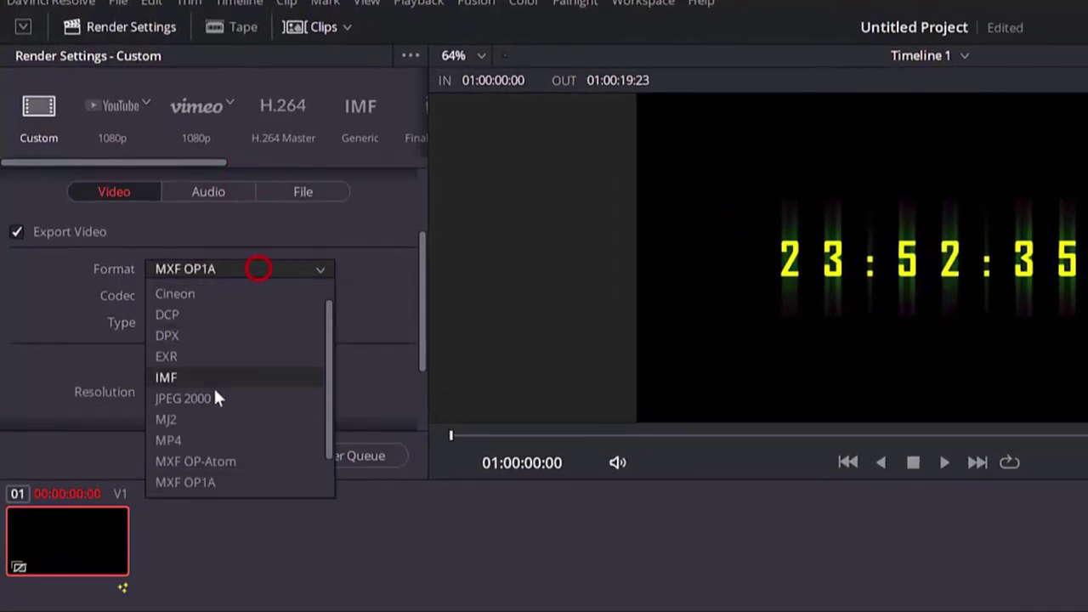
scroll(255, 361, down, 2)
click(225, 461)
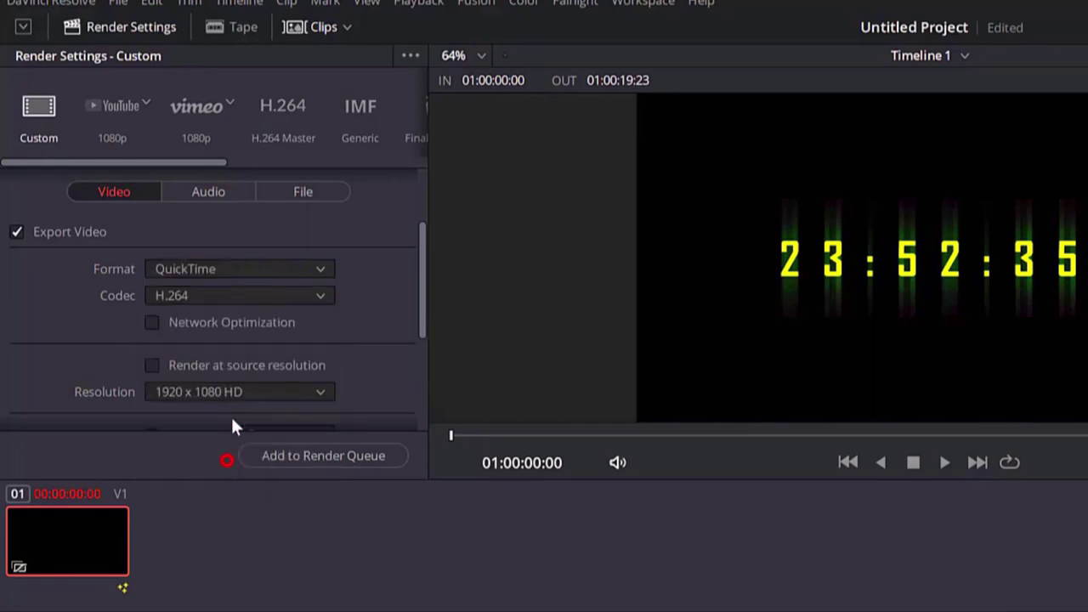
click(233, 295)
click(176, 320)
click(253, 258)
click(211, 304)
click(224, 285)
click(210, 396)
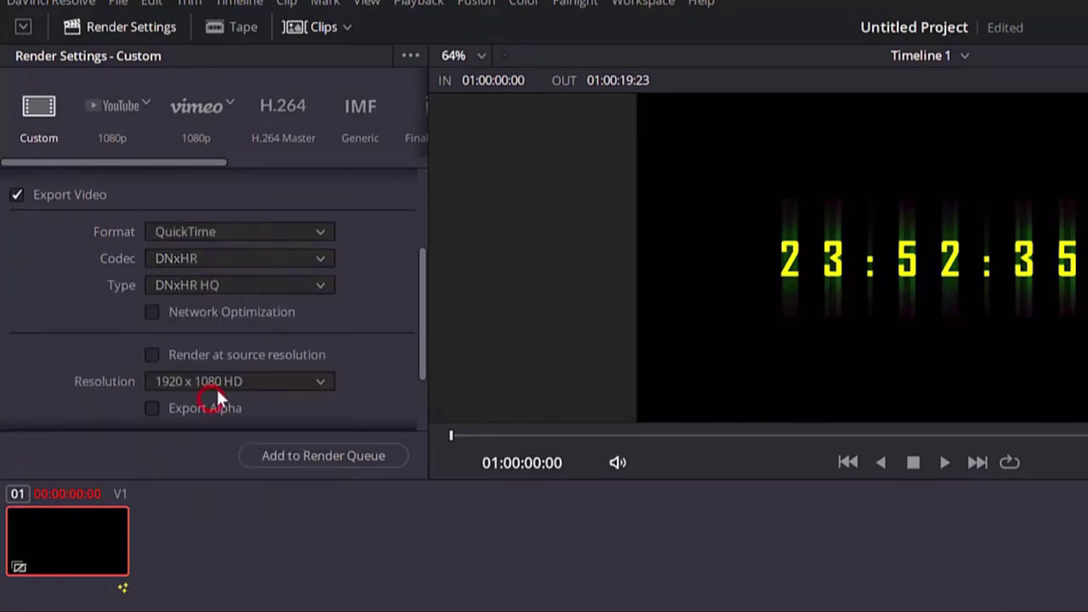
Step: Enable alpha export, add Timeline 1 to the render queue, and start rendering
scroll(260, 298, down, 1)
click(173, 377)
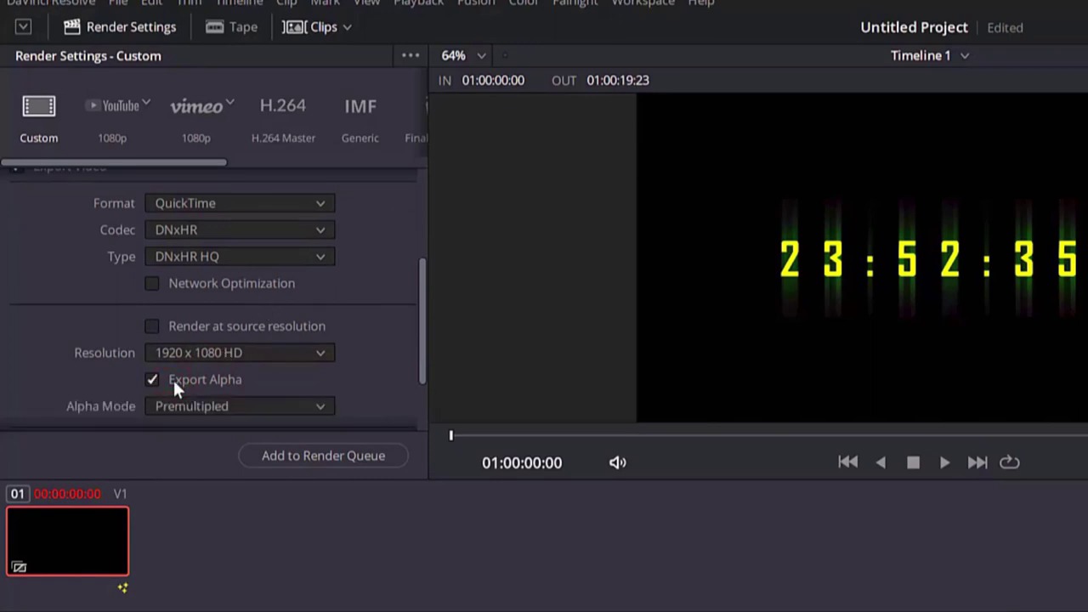
scroll(230, 370, down, 3)
scroll(306, 399, up, 1)
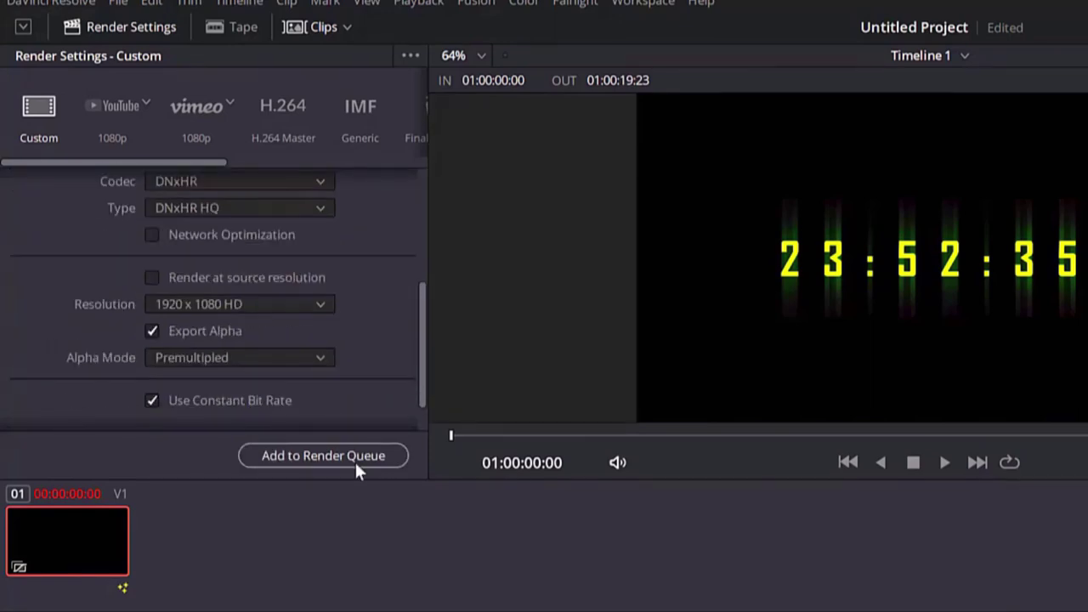
click(349, 456)
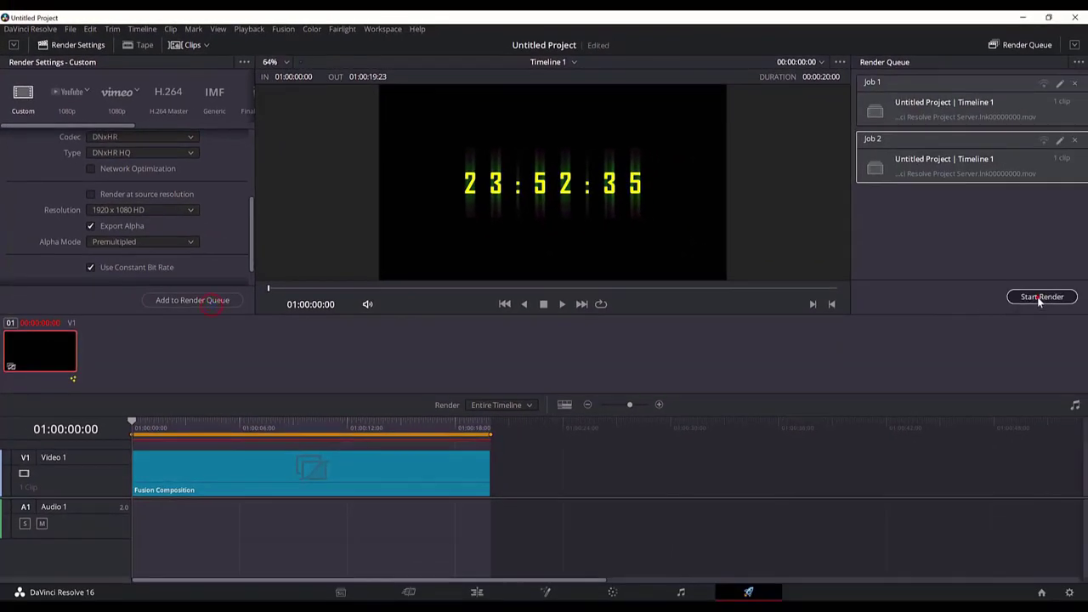
click(1040, 297)
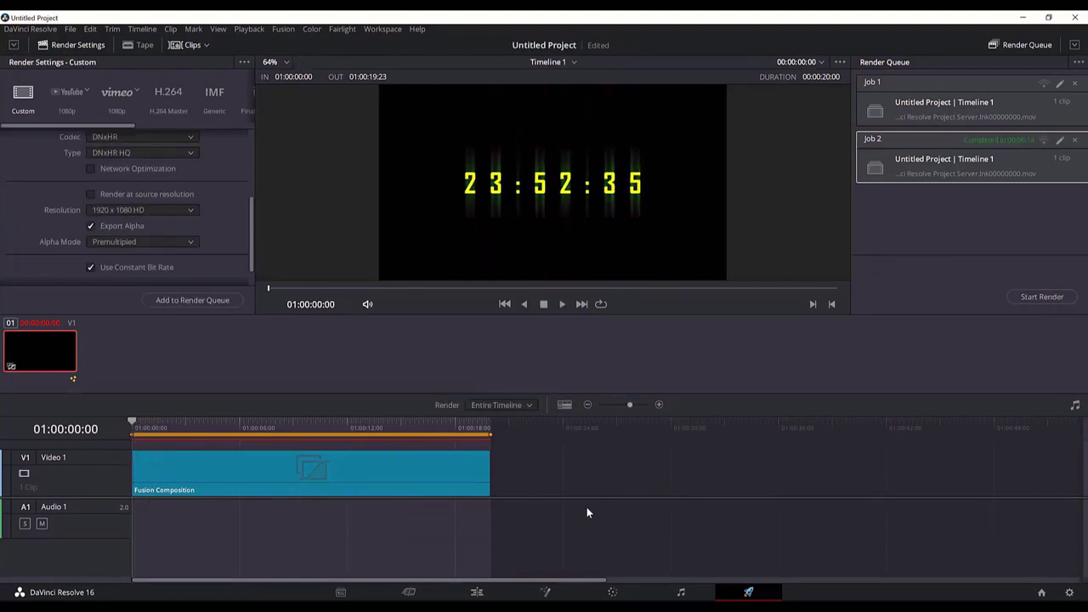
Step: Import the rendered clock file into the Media Pool on the Edit page
click(459, 591)
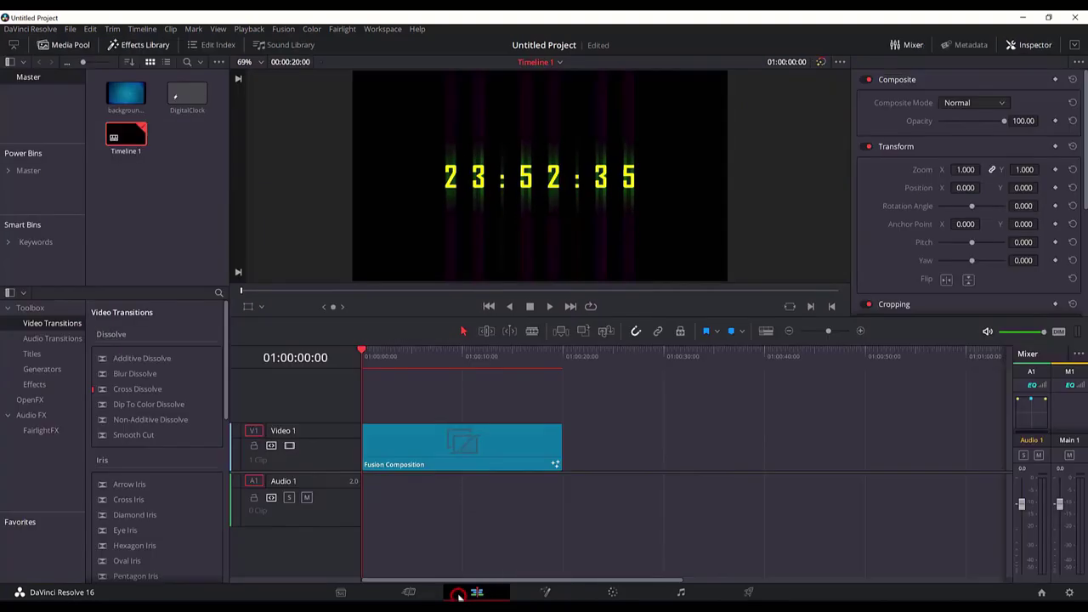
click(174, 209)
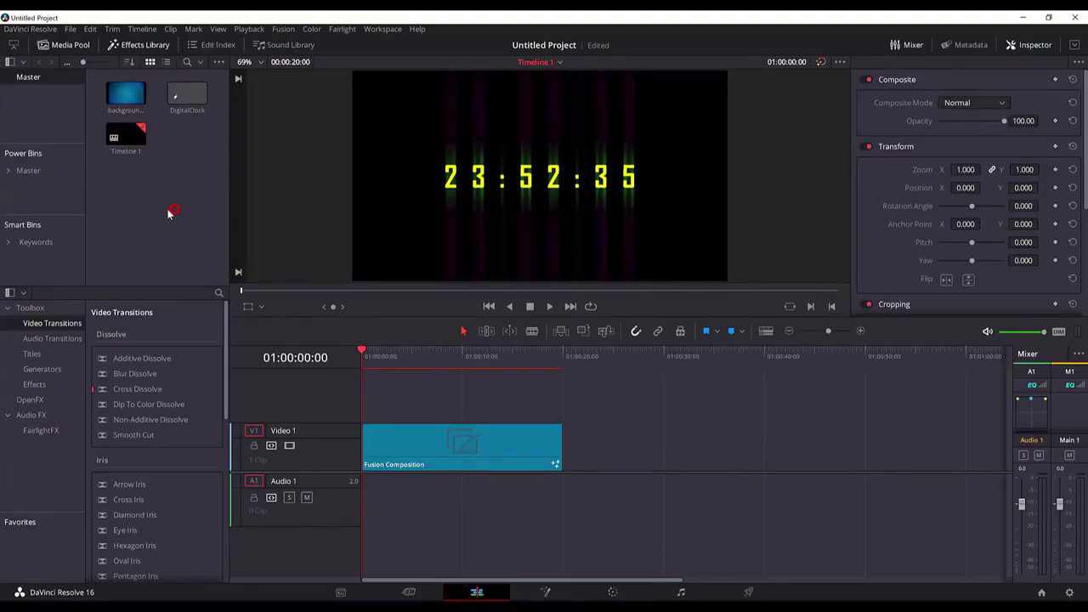
right_click(181, 161)
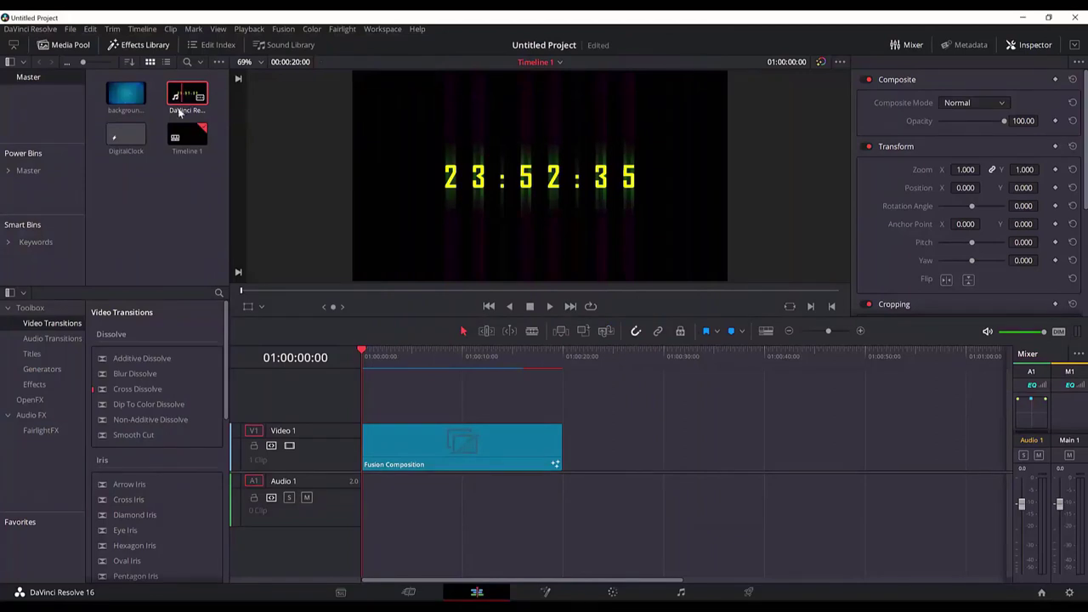
Step: Delete the Fusion Composition clip from Video 1 and select the rendered clock clip
click(166, 190)
click(544, 446)
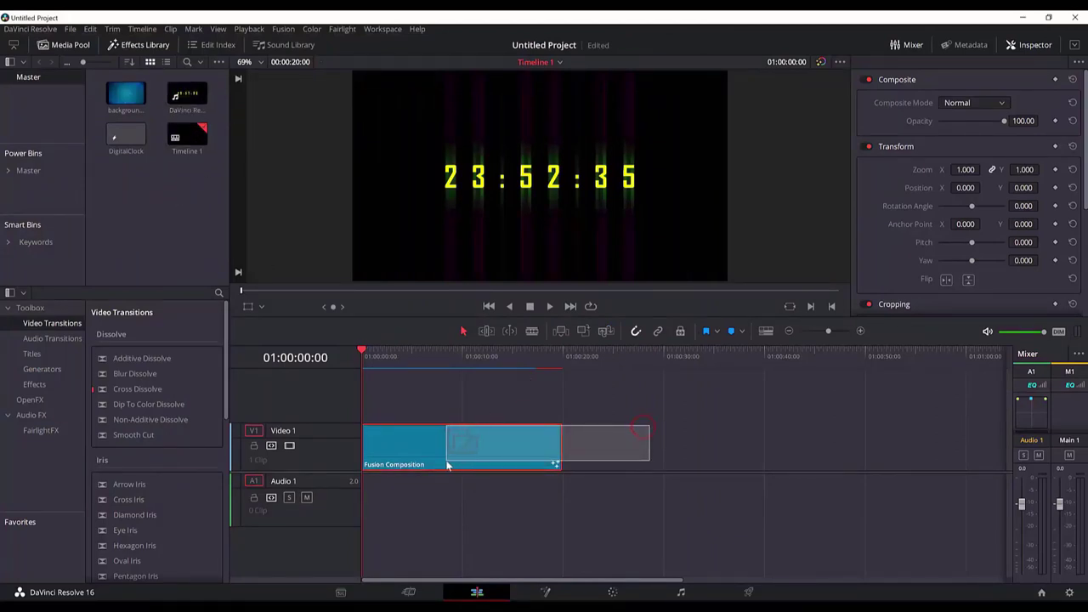
key(Delete)
click(187, 95)
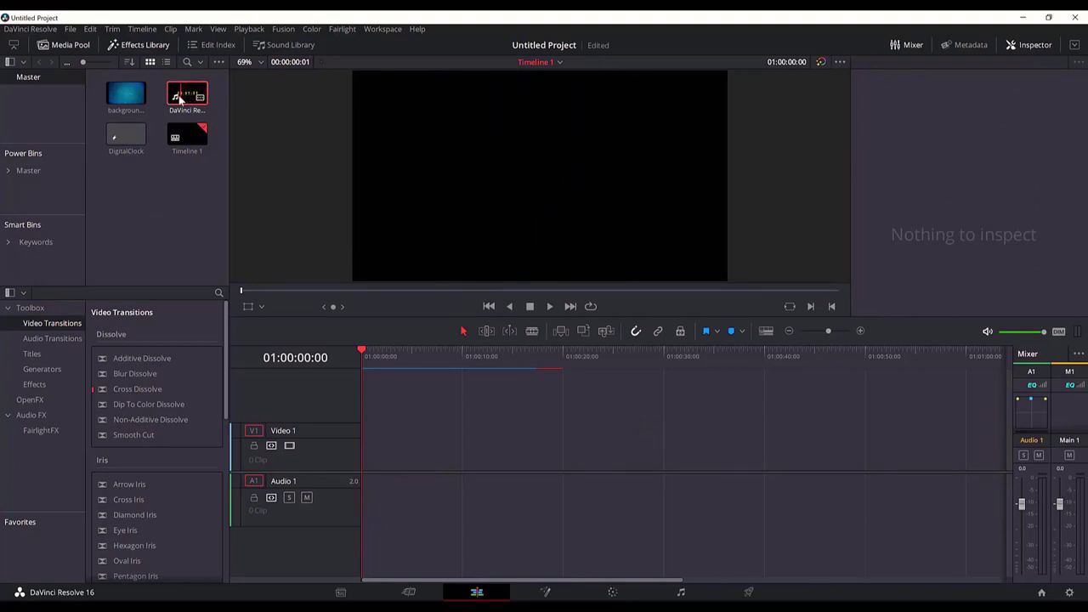
Step: Place background.jpg on Video 1 and the clock render on Video 2, deleting its audio
drag(134, 98, 365, 463)
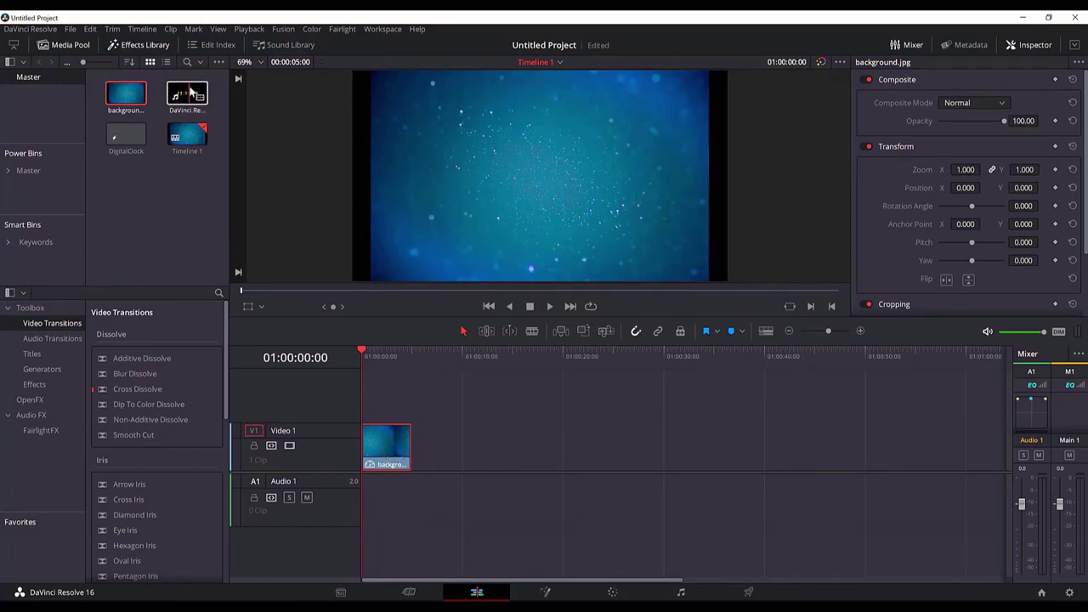
drag(197, 97, 361, 396)
click(436, 551)
key(Delete)
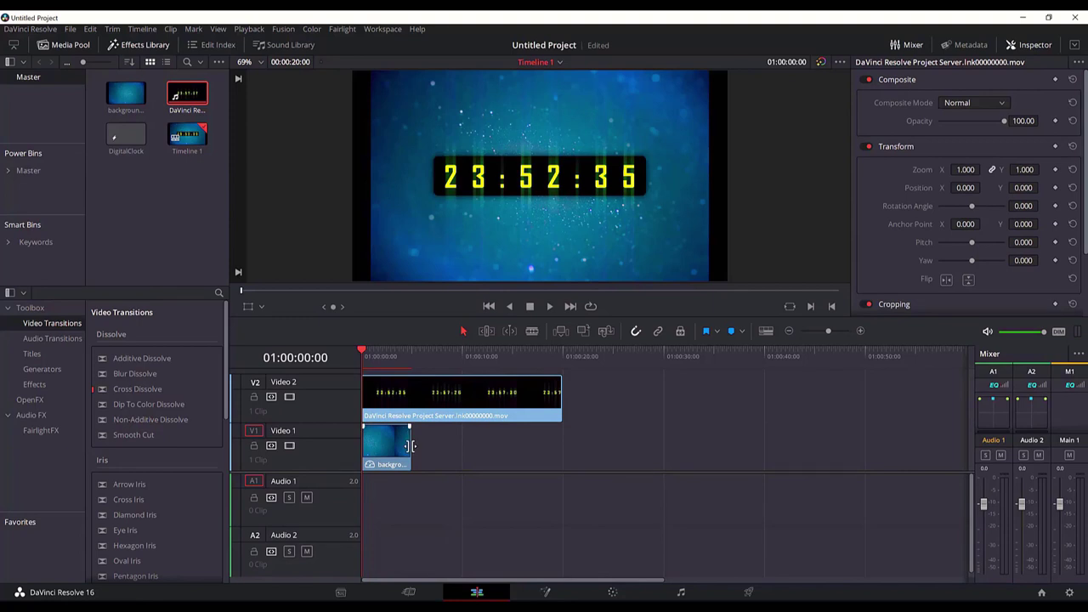
Step: Lengthen background.jpg to match the clock clip, zoom it to 1.130, and play back
drag(409, 445, 559, 446)
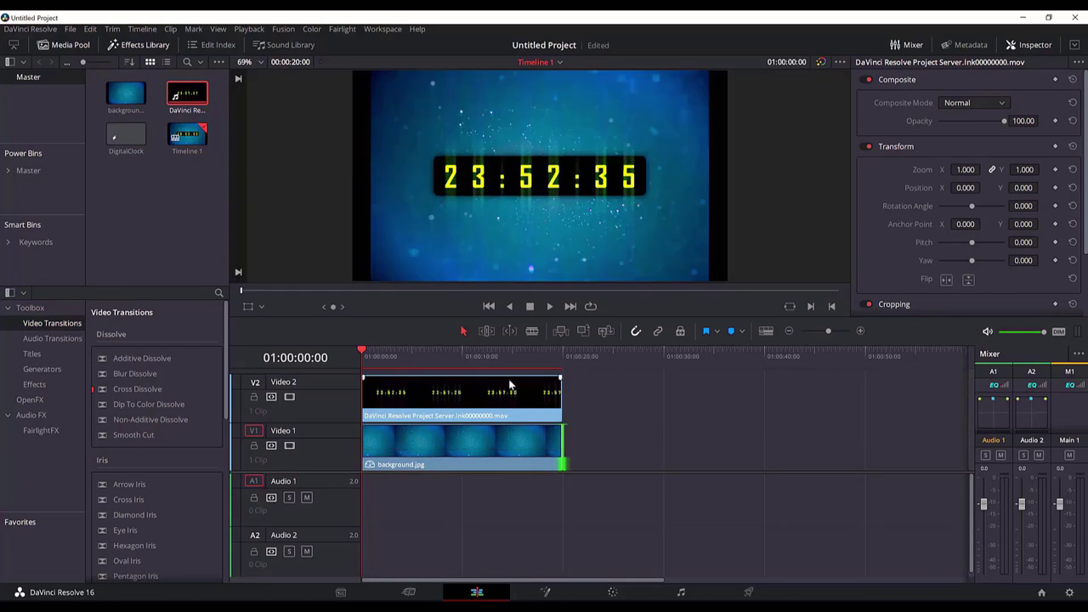
click(468, 446)
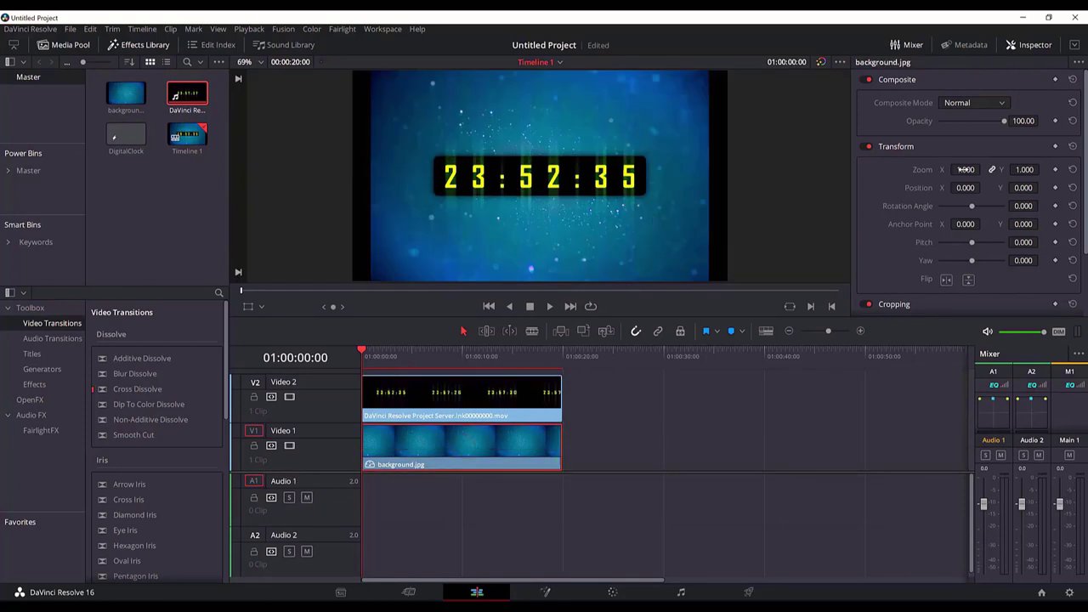
drag(963, 169, 984, 169)
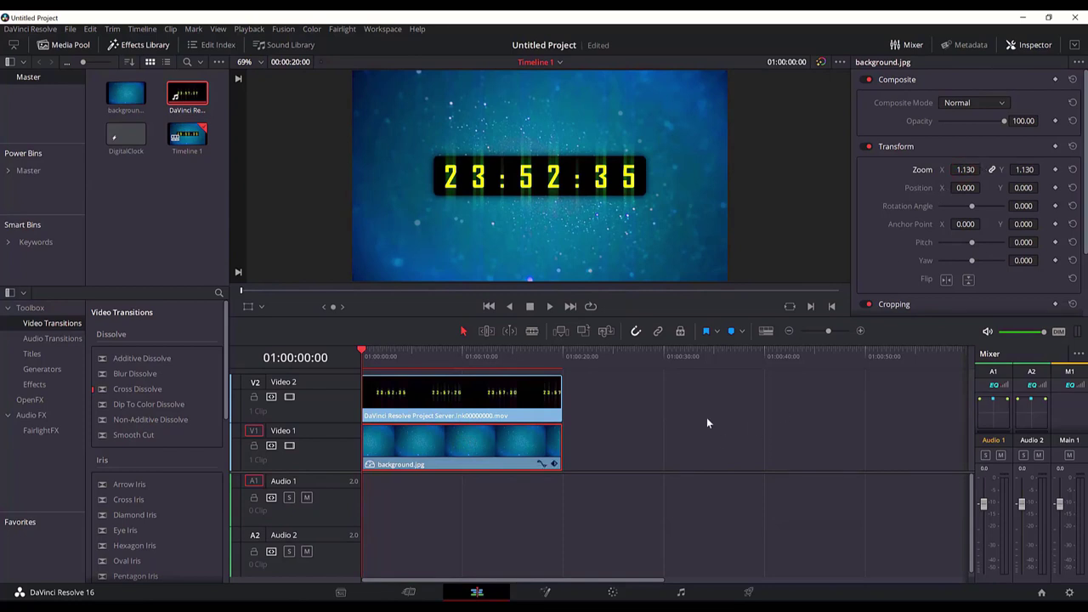
click(549, 306)
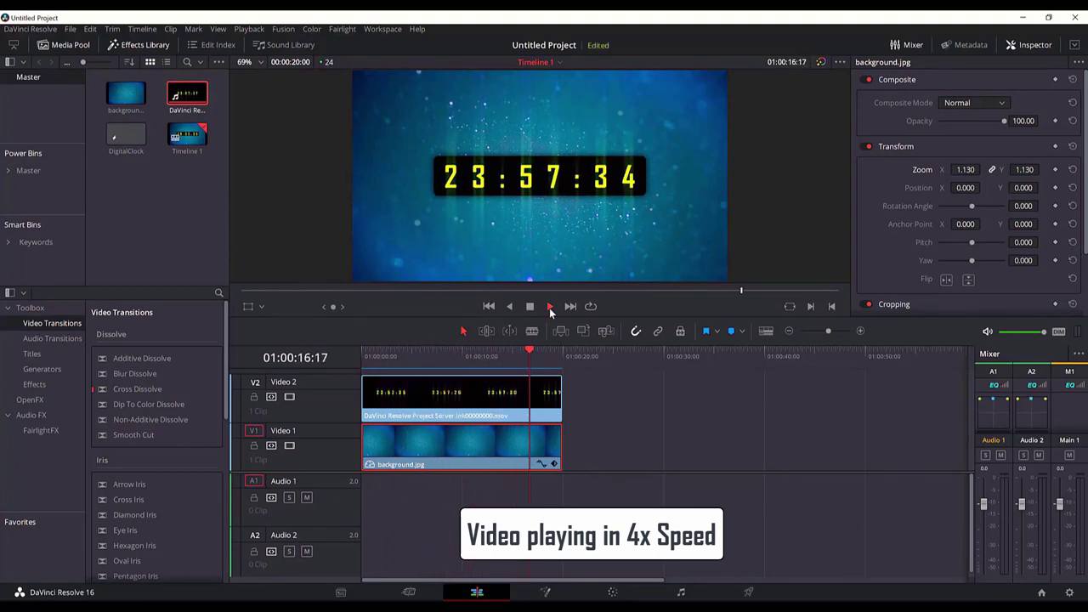
click(619, 447)
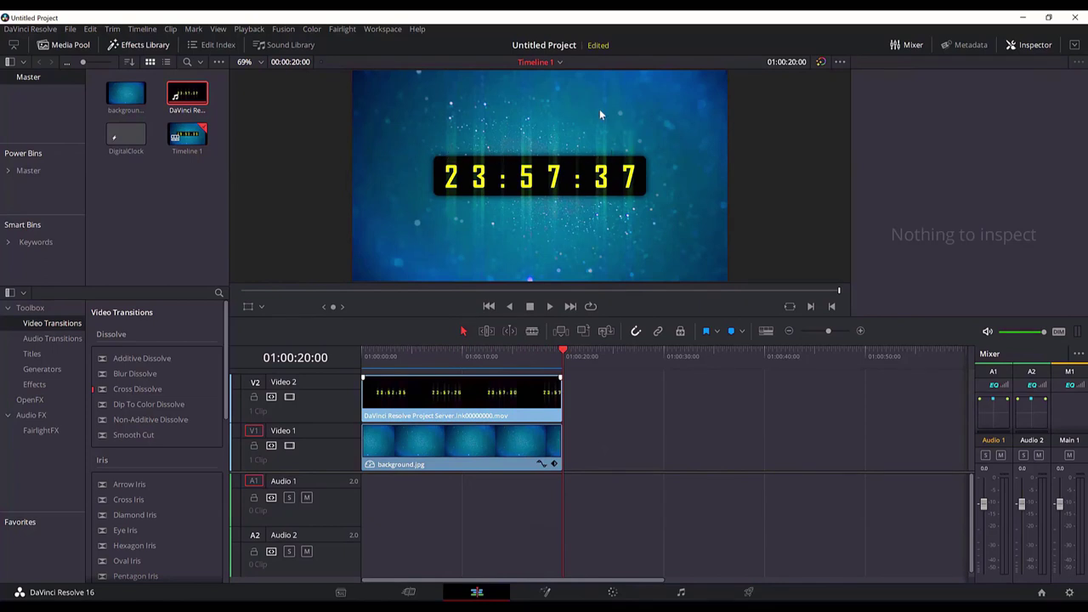
Step: Combine both timeline clips into a compound clip named 'FullClip'
drag(626, 430, 515, 404)
right_click(516, 405)
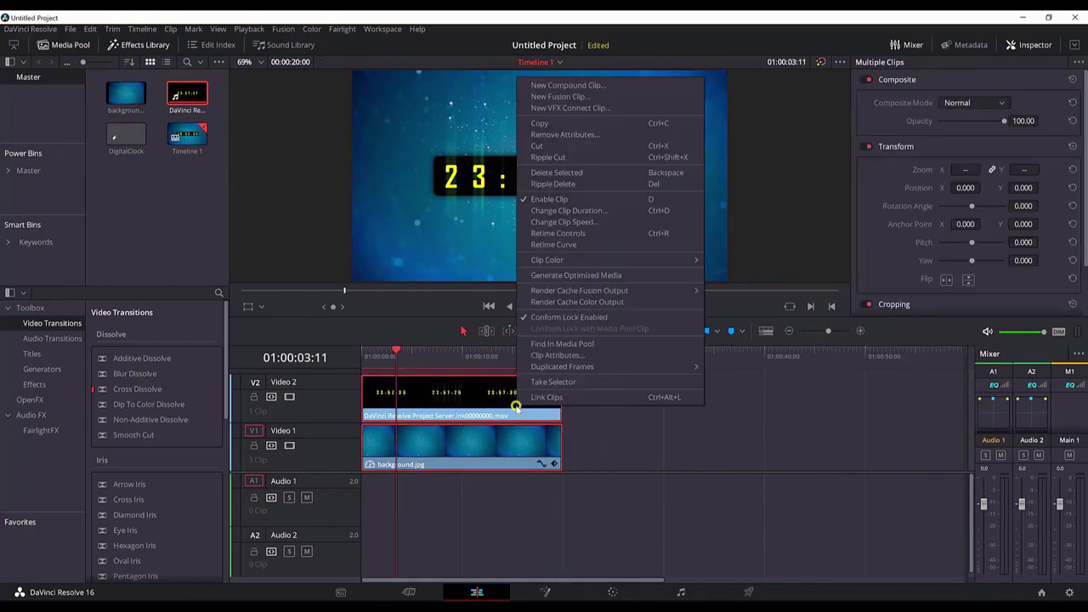
click(586, 85)
text(FullClip)
key(Return)
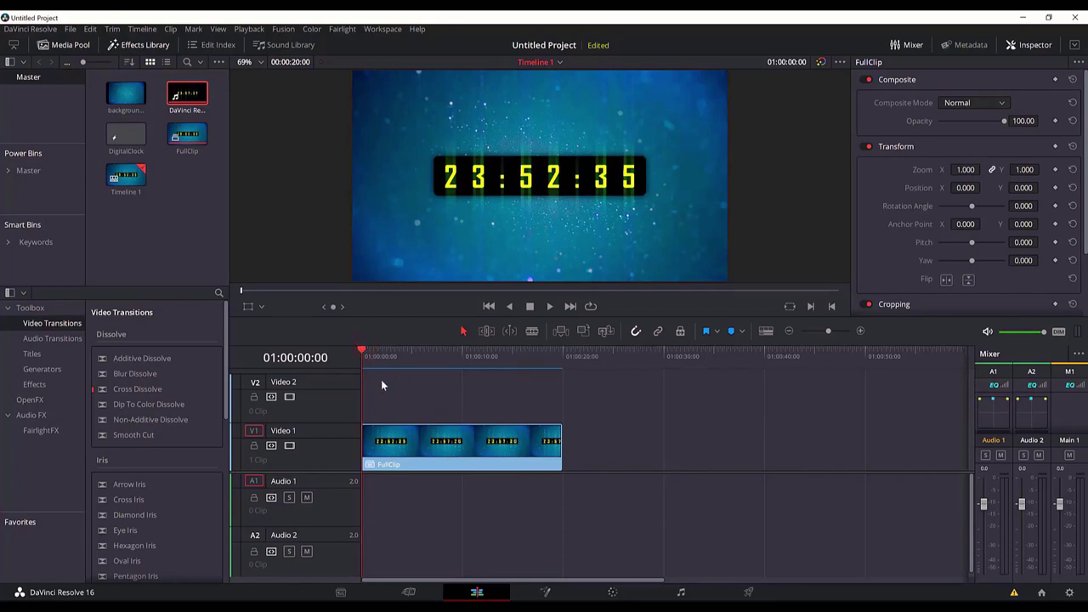
Step: Keyframe FullClip's Zoom from 1.000 at the start to 1.470 at the end, then play it
click(1054, 170)
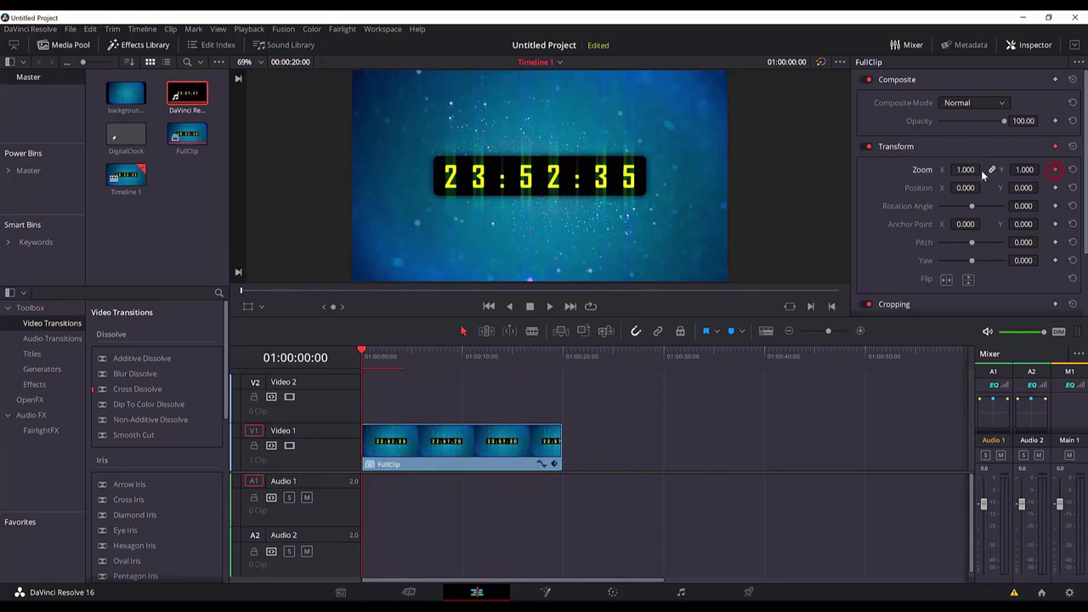
click(562, 355)
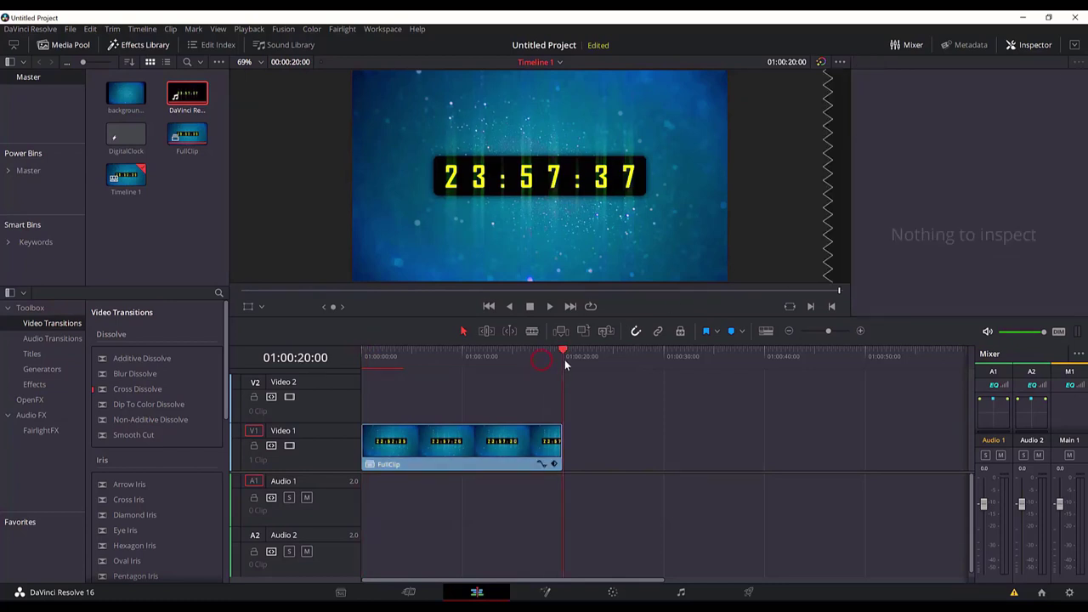
click(538, 440)
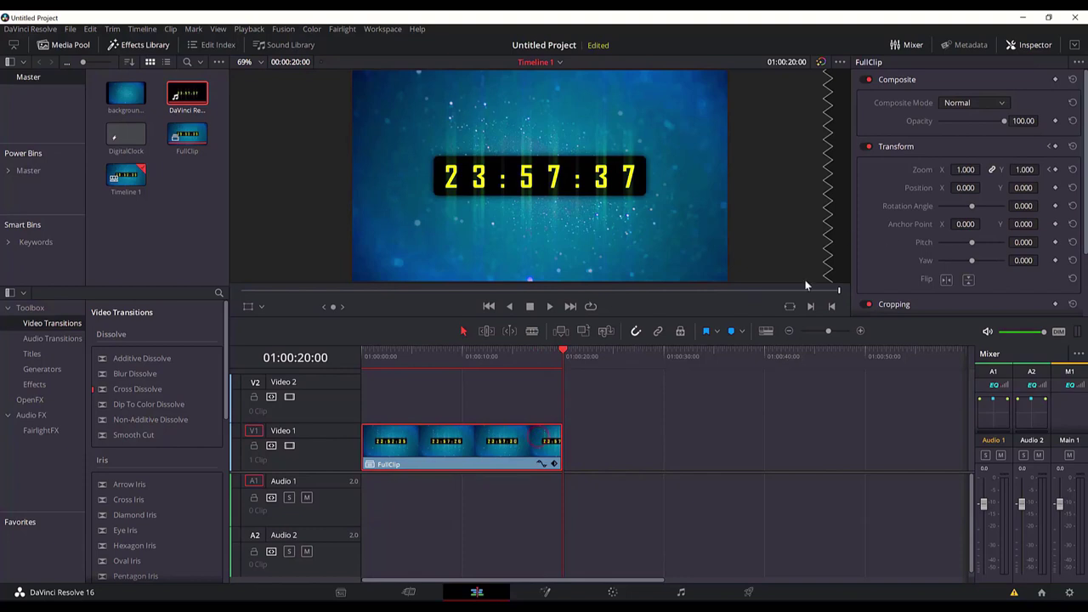
click(1055, 170)
drag(963, 169, 986, 169)
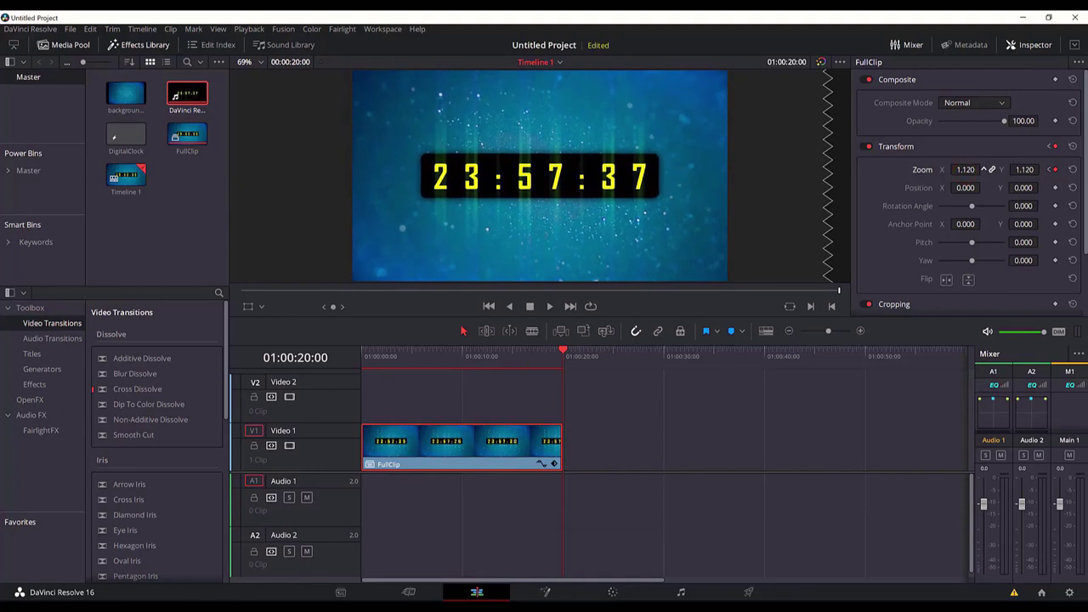
drag(565, 352, 333, 355)
click(550, 306)
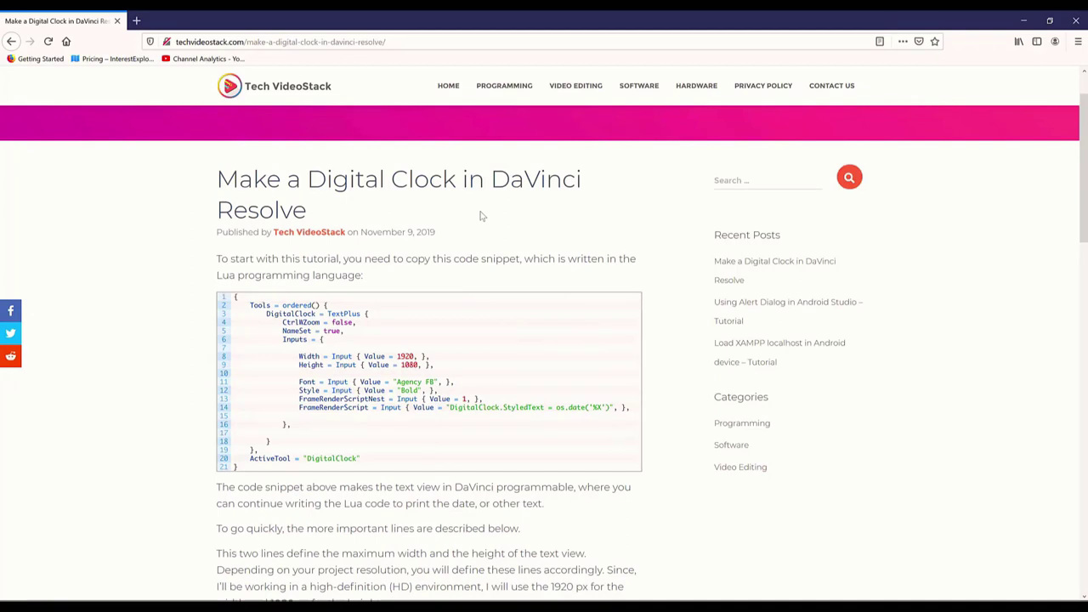
Step: Open the Lua 'Programming in Lua 22.1' page and select the %A tag in its os.date table
scroll(480, 216, down, 10)
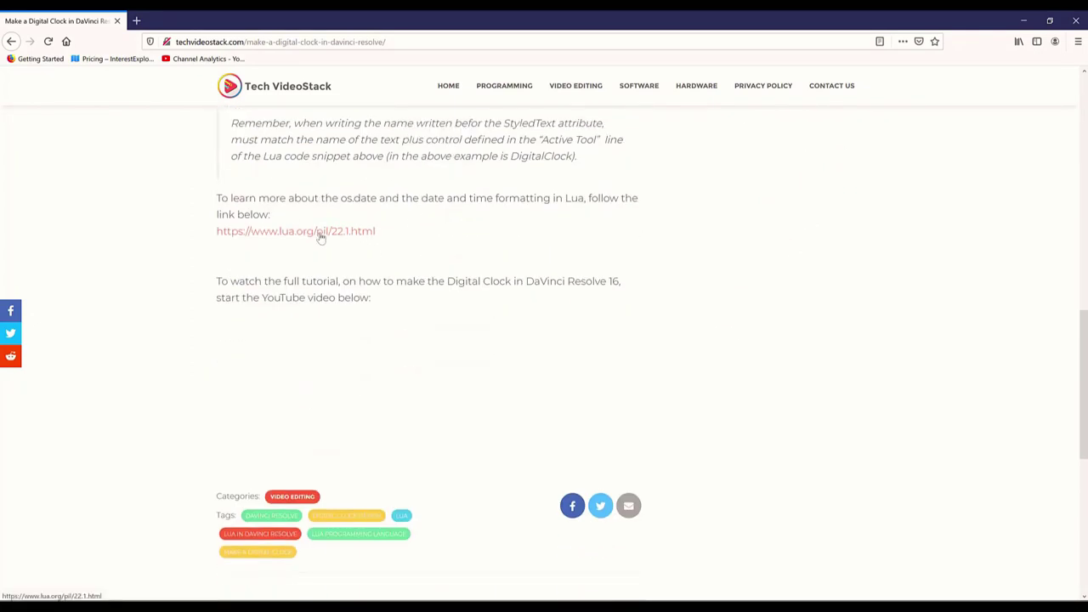
click(320, 233)
scroll(315, 231, down, 4)
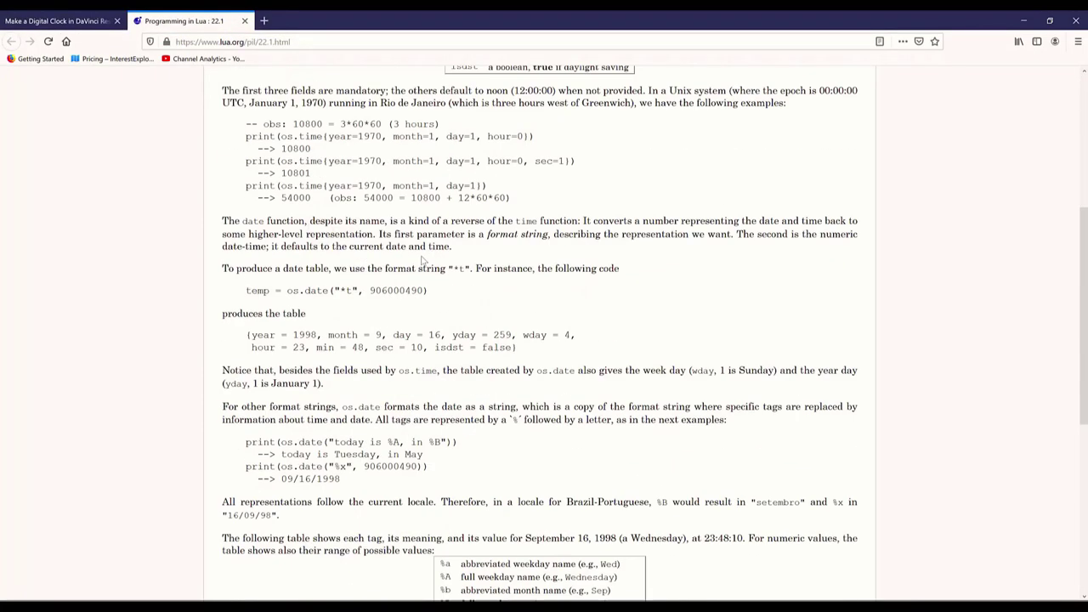
scroll(445, 265, down, 3)
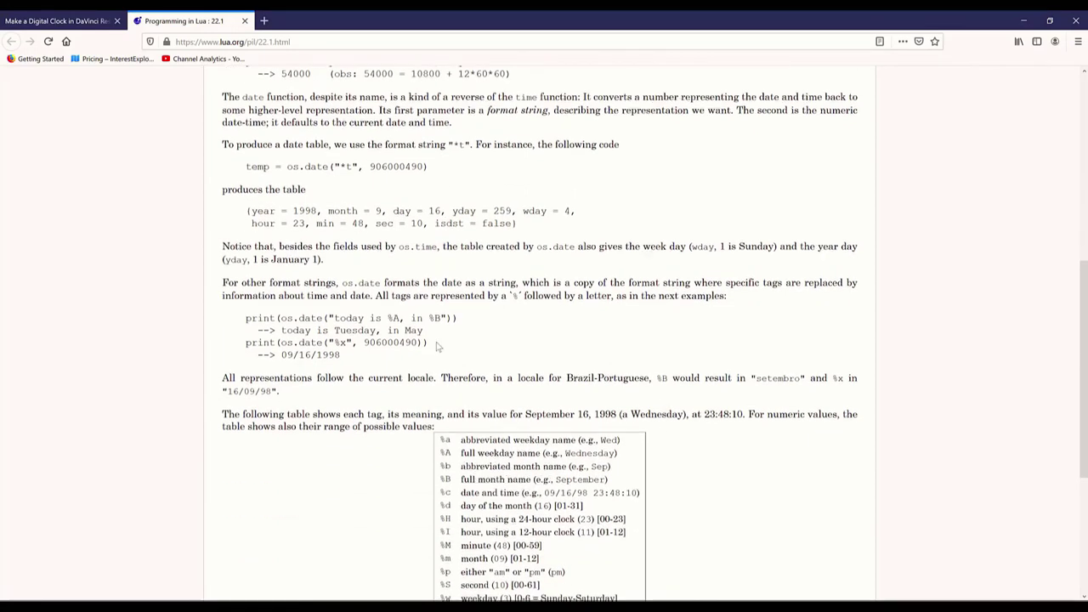
scroll(331, 269, down, 2)
drag(440, 195, 602, 425)
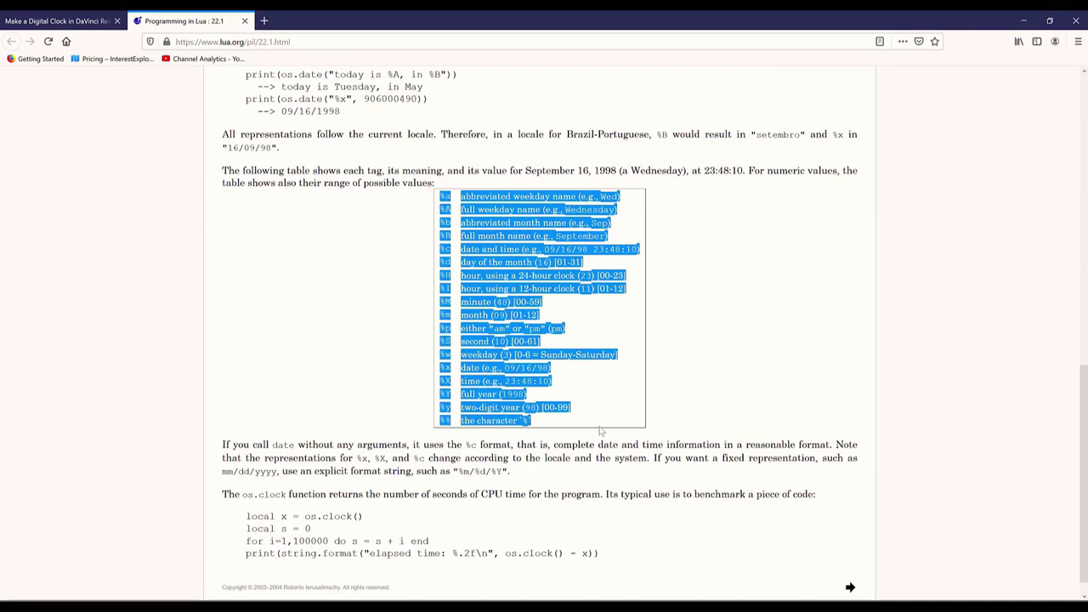
click(603, 398)
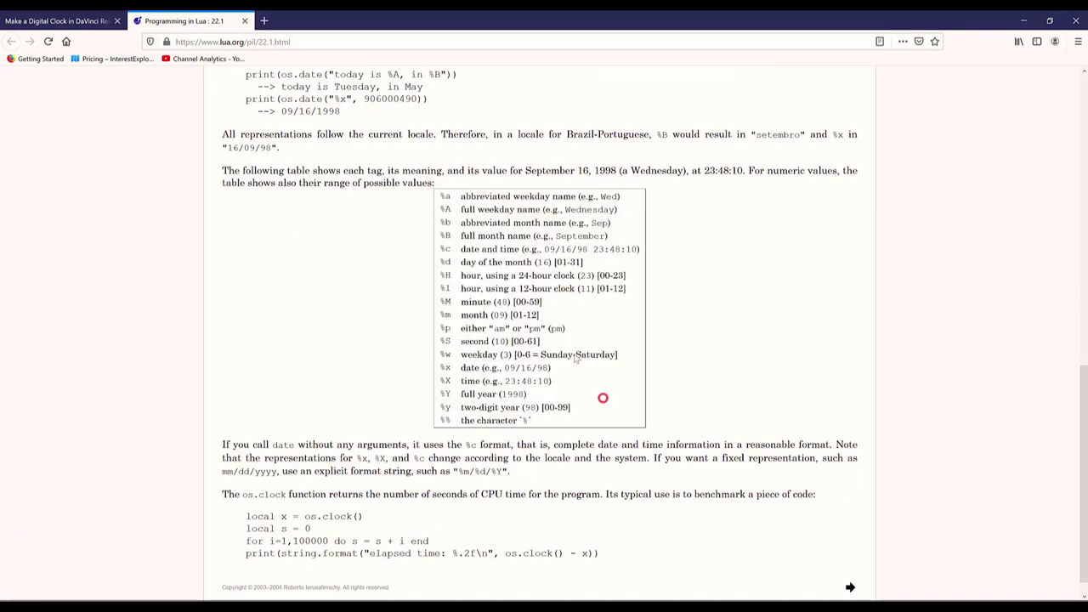
double_click(447, 209)
Step: Select the %B tag in the Lua format table
drag(444, 235, 478, 236)
scroll(674, 449, up, 3)
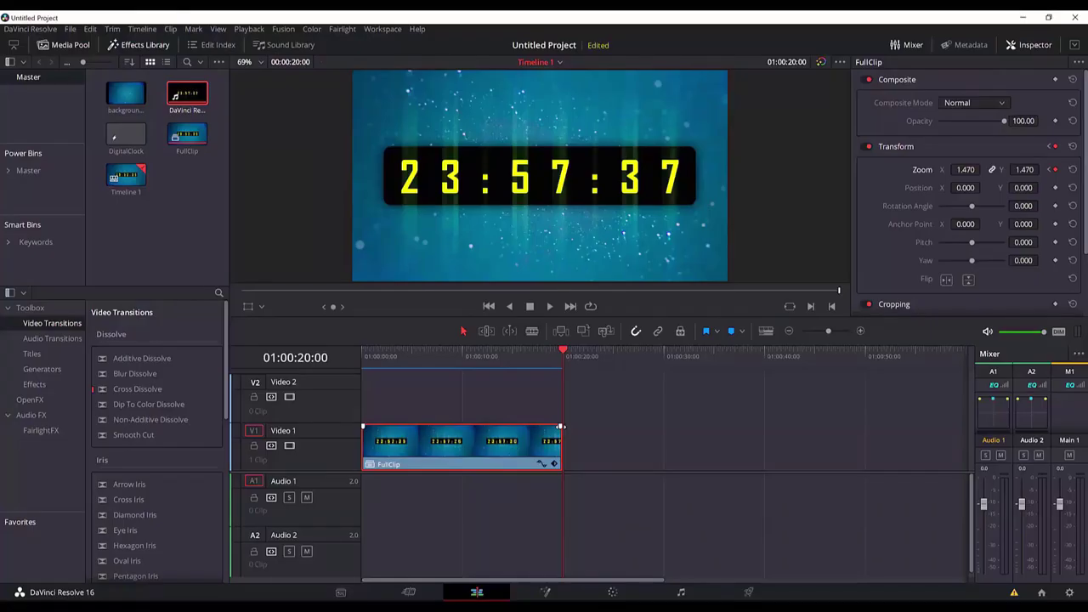